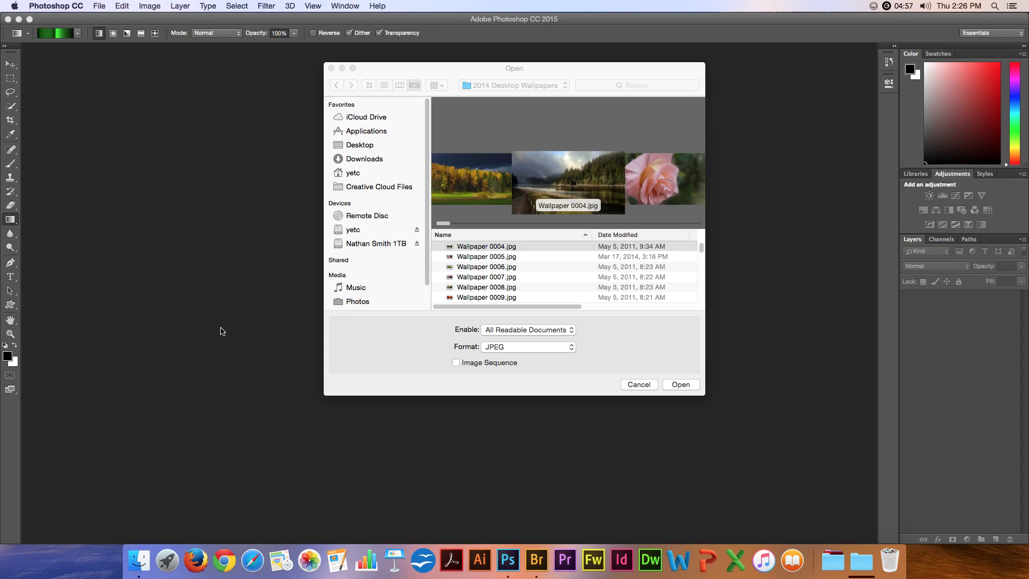
Open Wallpaper 0007.jpg, the Golden Gate bridge-at-dusk photo, from the 2014 Desktop Wallpapers list.
left_click(535, 247)
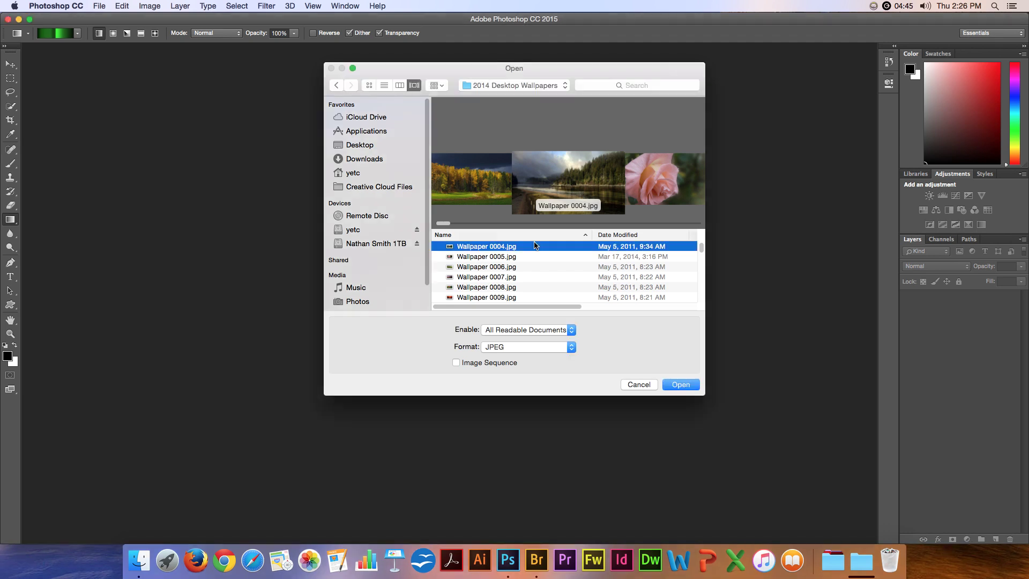
key("Down")
key("Down")
key("Down")
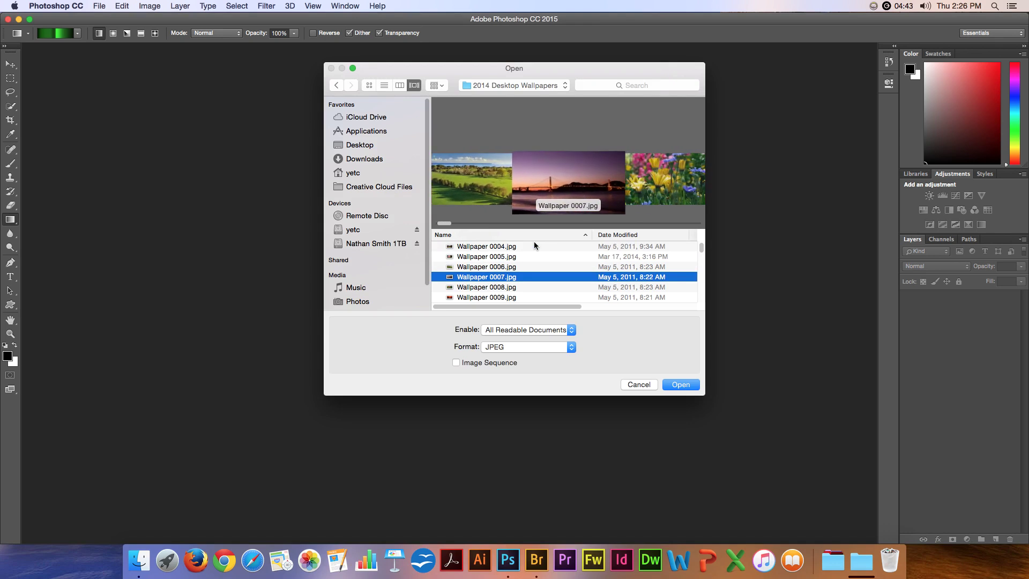
key("Return")
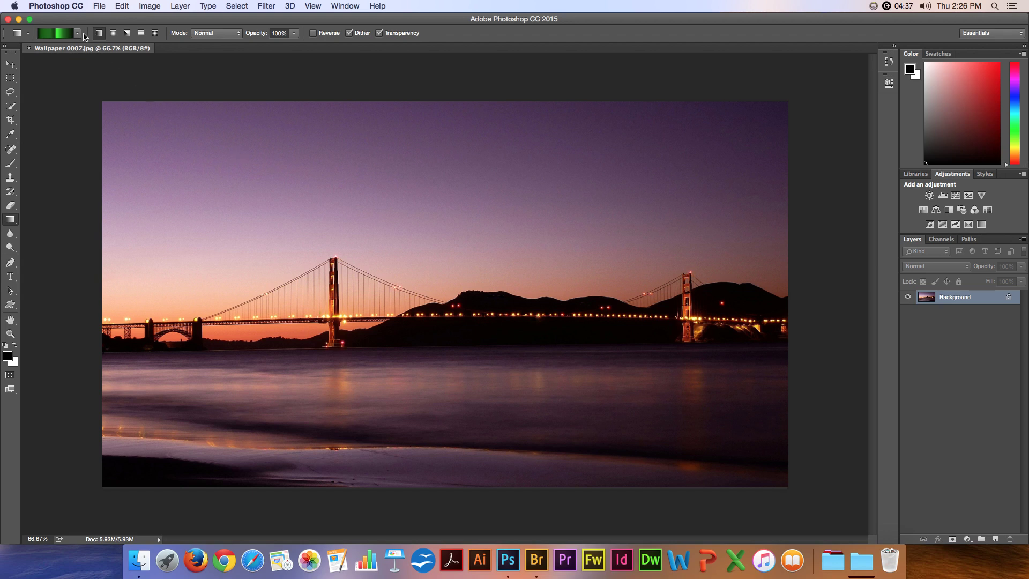
Open Edit > Presets > Preset Manager and switch its Preset Type from Brushes to Gradients.
left_click(126, 7)
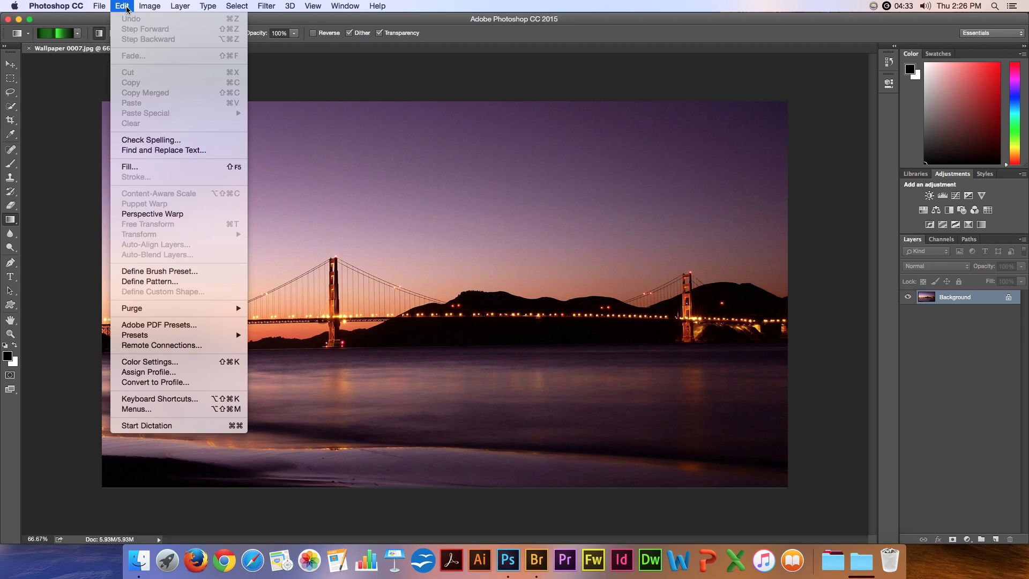
mouse_move(164, 337)
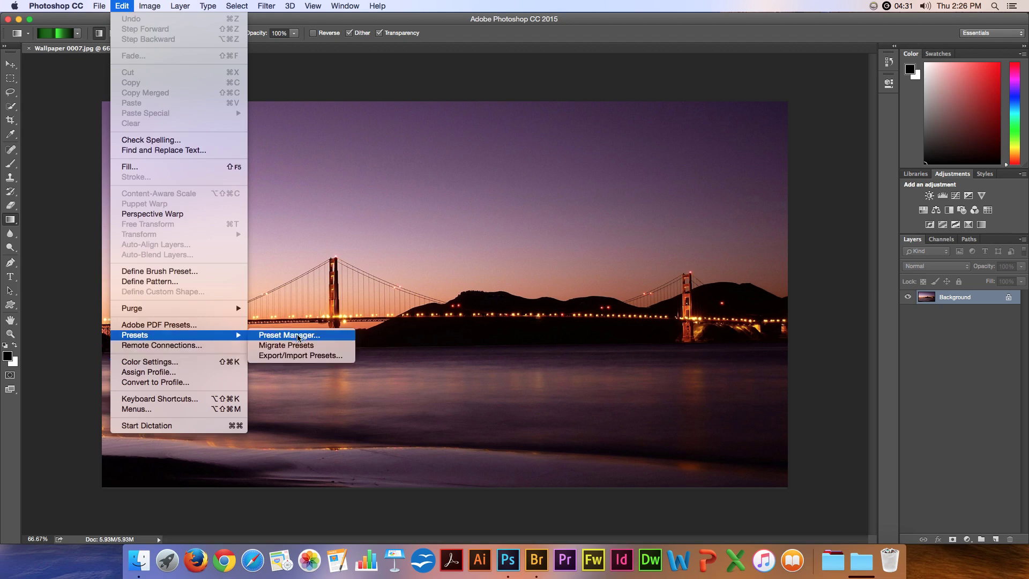
left_click(299, 337)
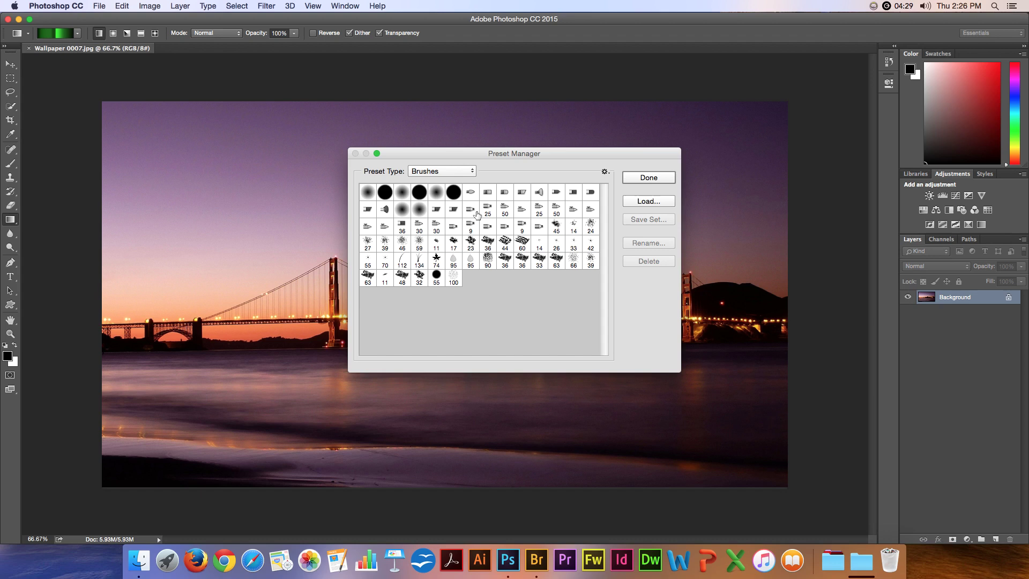
left_click(464, 170)
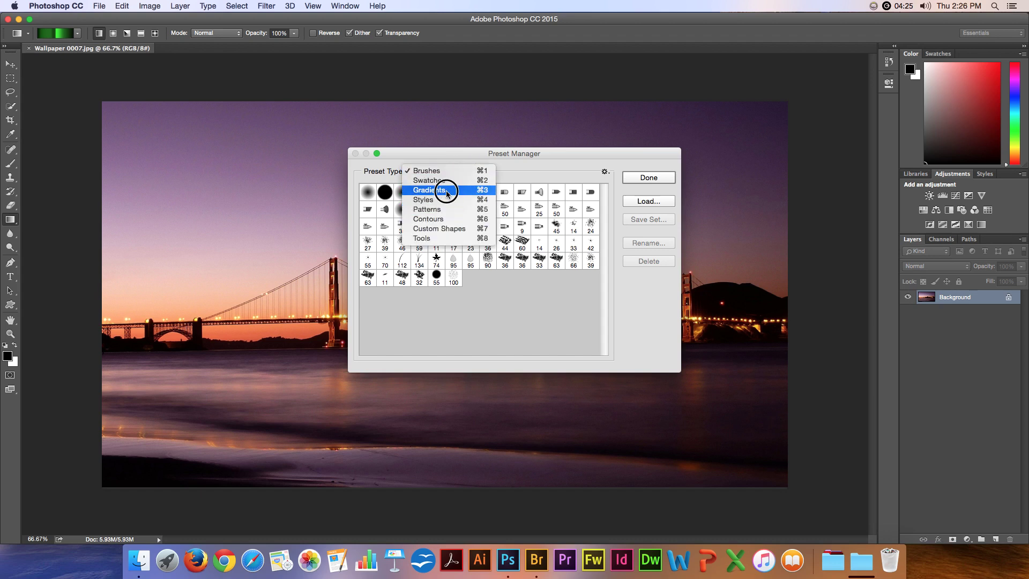
left_click(447, 191)
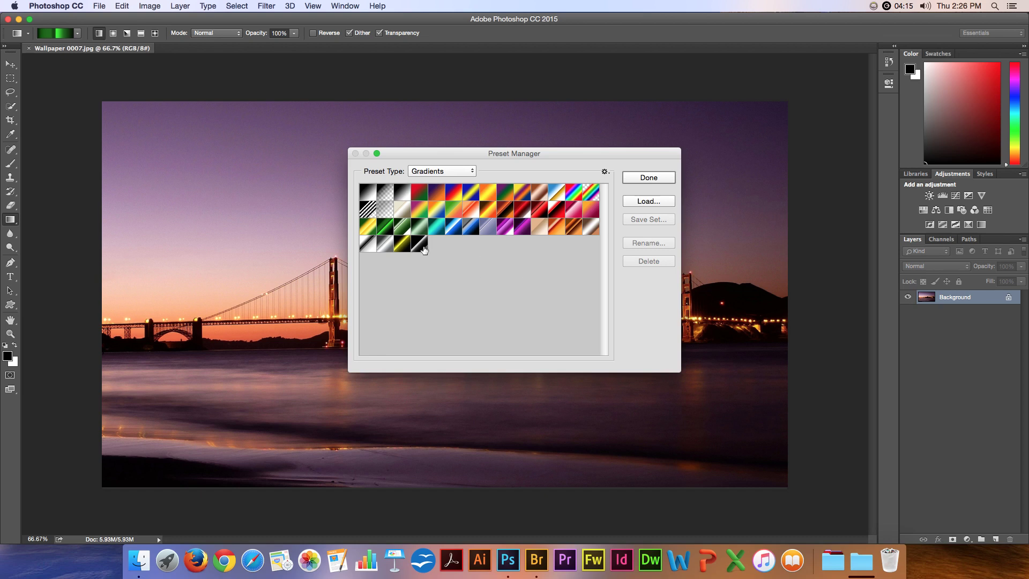
Select the gradient swatches and save them as a set named 'Backup' on the Desktop.
left_click_drag(424, 249, 523, 245)
left_click(631, 222)
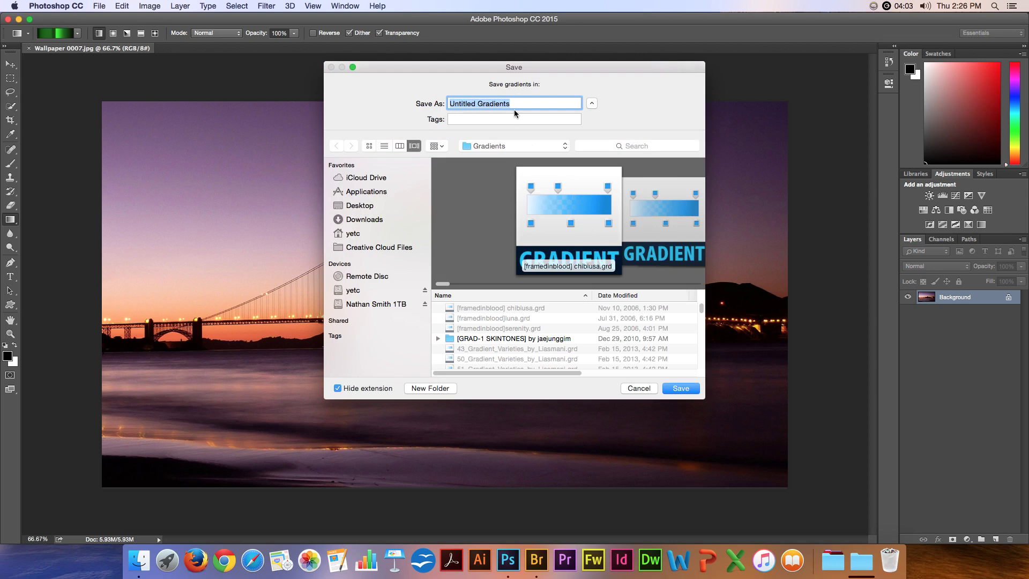
type("Backup")
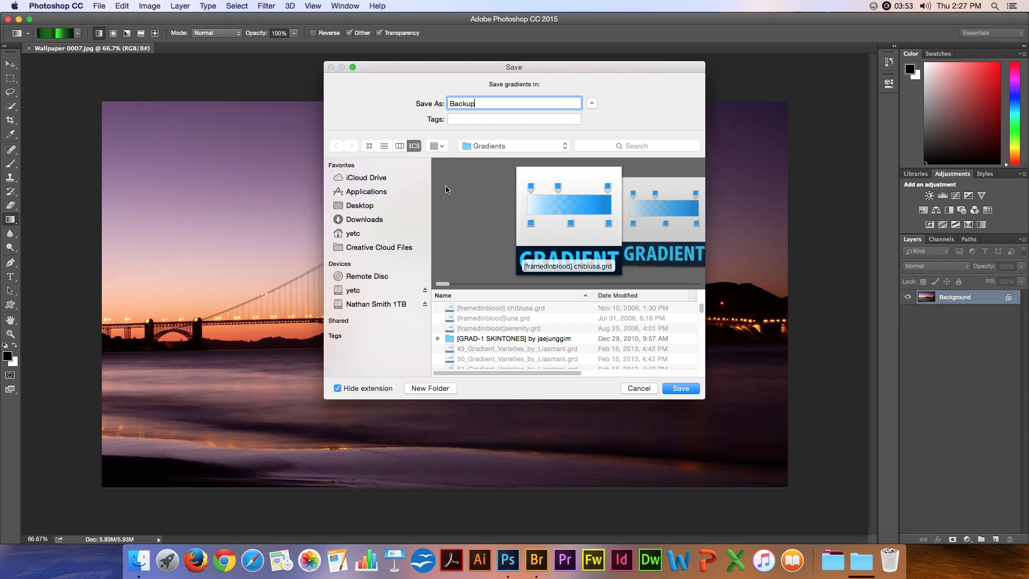
left_click(354, 207)
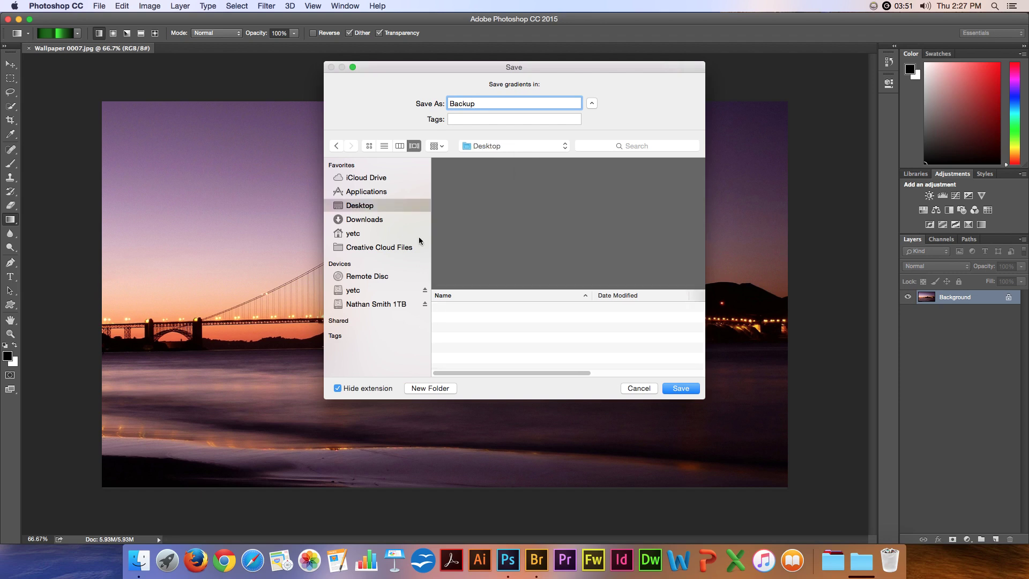
left_click(679, 389)
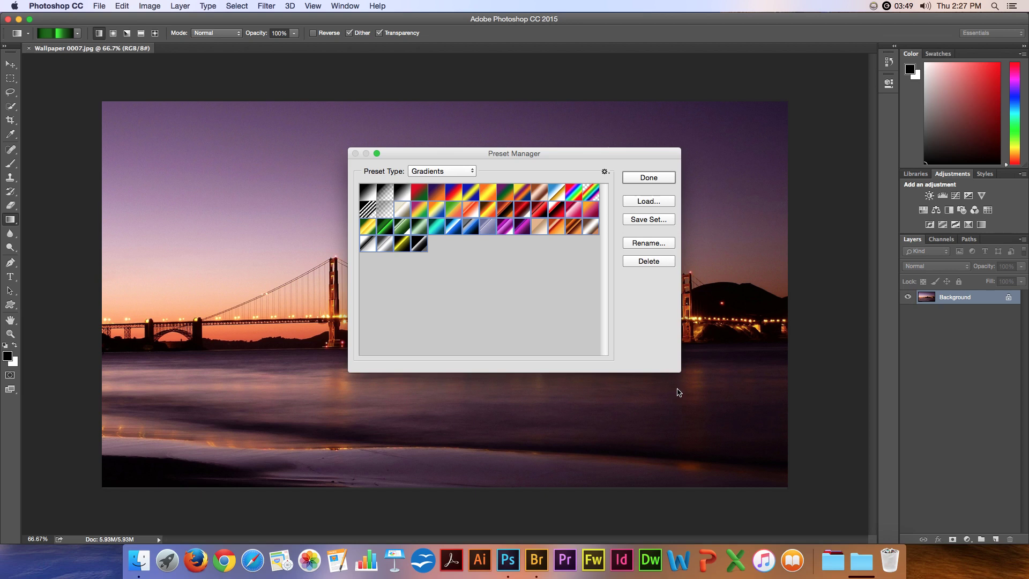
Switch to Finder, hide Photoshop, and reposition the QuickCast window and Backup.grd icon on the desktop.
key("super+Tab")
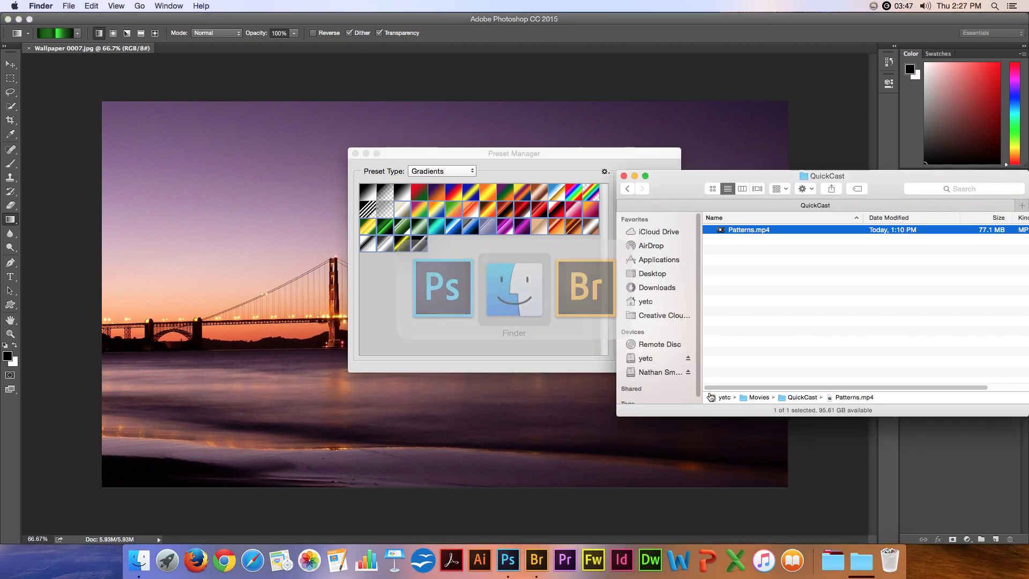
key("super+alt+h")
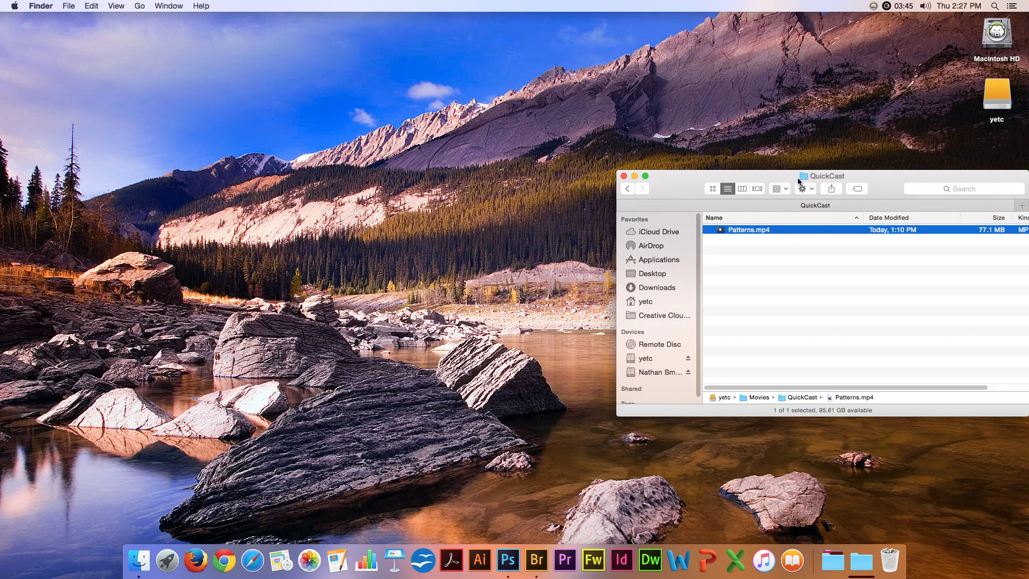
left_click_drag(789, 181, 524, 110)
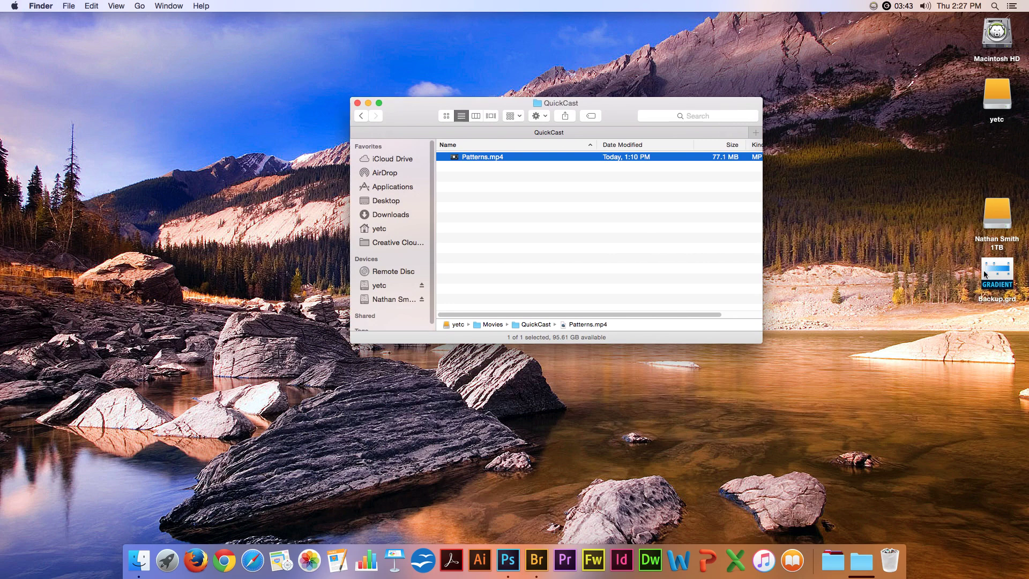
left_click_drag(984, 275, 887, 121)
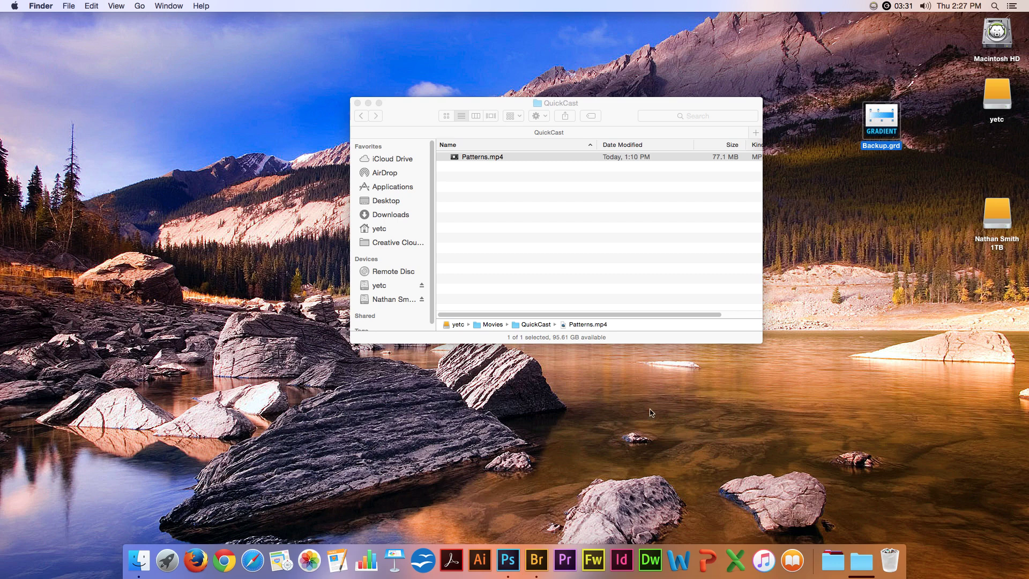
Return to Photoshop and delete the gradient presets below the first row in Preset Manager.
left_click(508, 560)
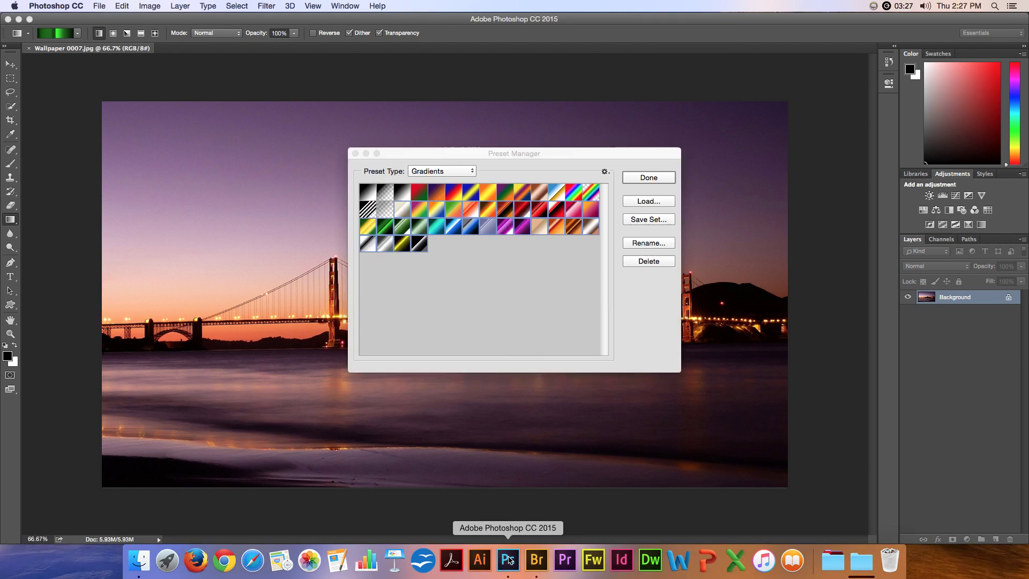
left_click_drag(524, 216, 553, 245)
left_click(650, 263)
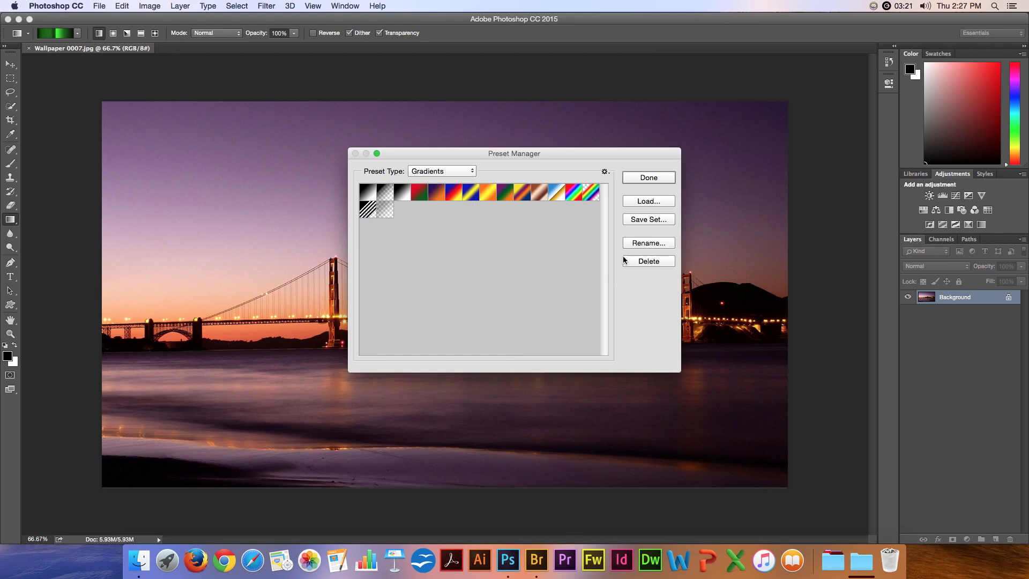
Start loading a gradient set and browse the 1TB drive into the My Art and Photos folder.
left_click(645, 201)
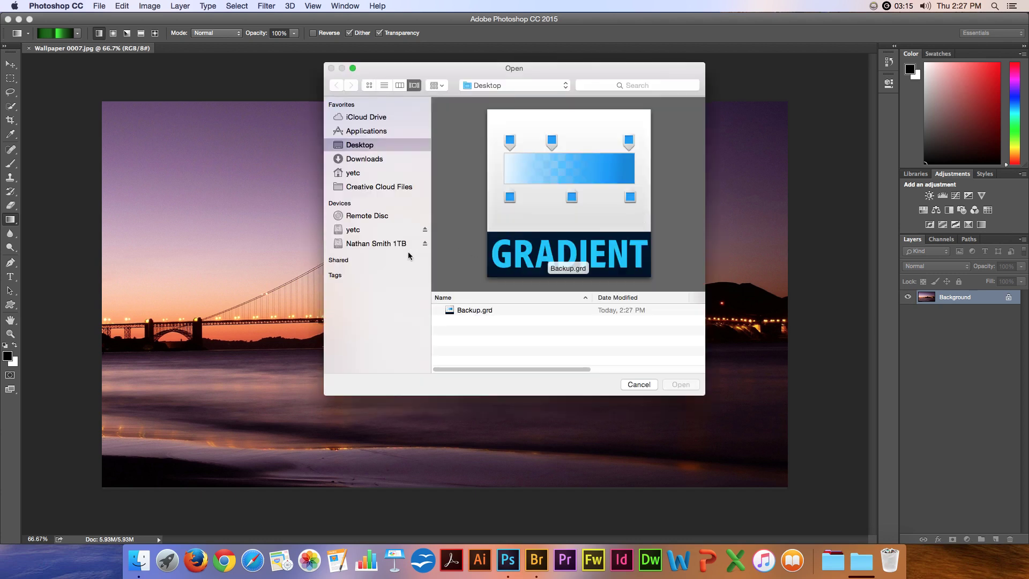
left_click(380, 244)
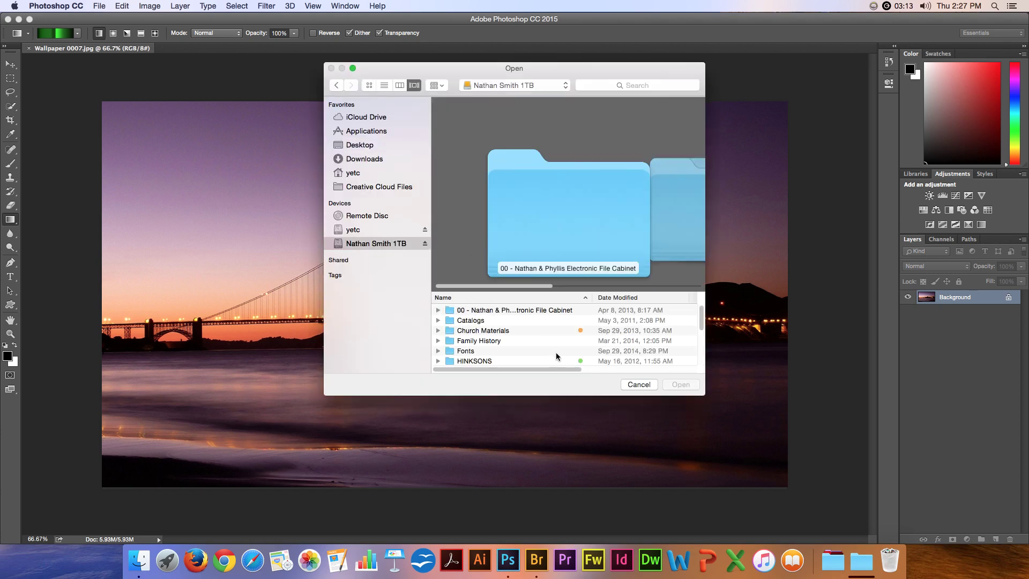
scroll(537, 335, "down", 5)
scroll(536, 335, "up", 2)
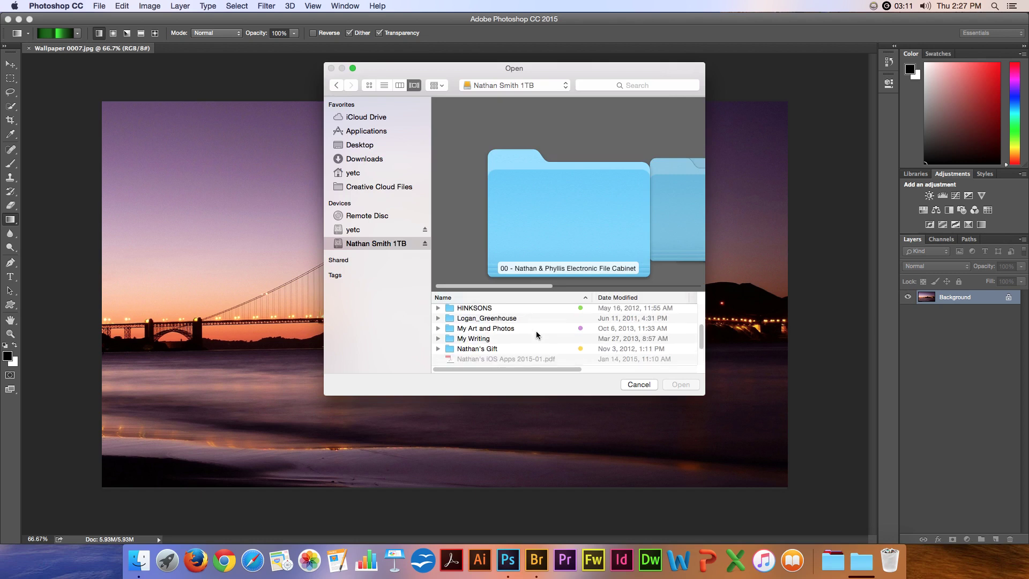
left_click(480, 331)
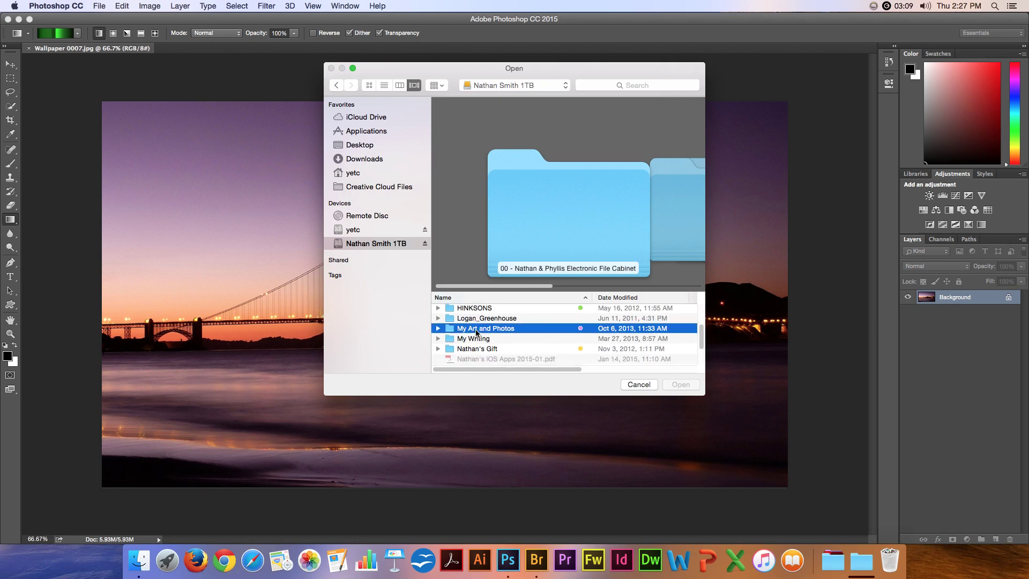
double_click(479, 331)
Go through Styles, brushes and gradients > Gradients and load the saved .grd file.
scroll(536, 336, "down", 5)
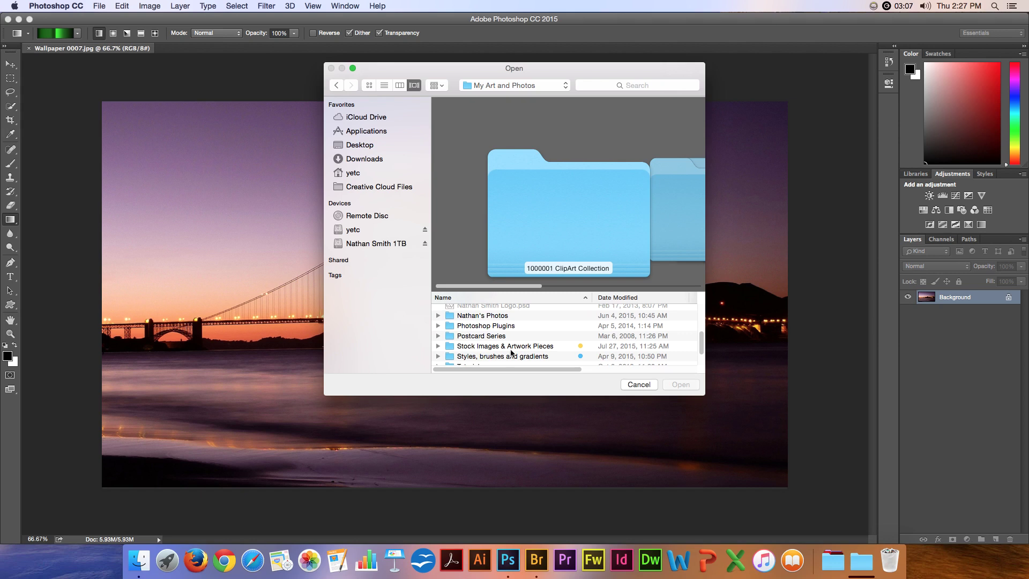
double_click(500, 356)
scroll(530, 338, "down", 5)
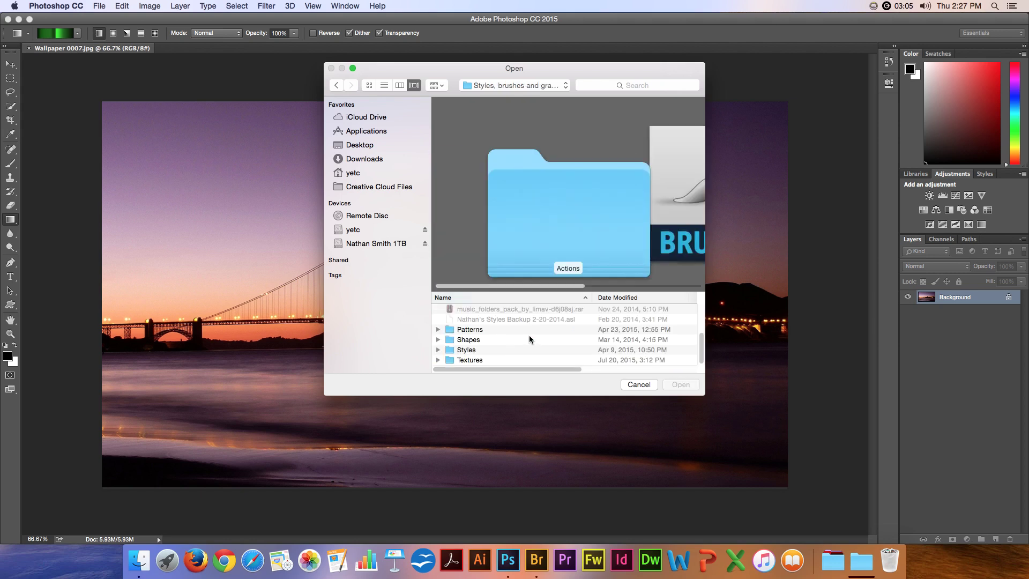
scroll(529, 338, "up", 5)
scroll(530, 339, "down", 1)
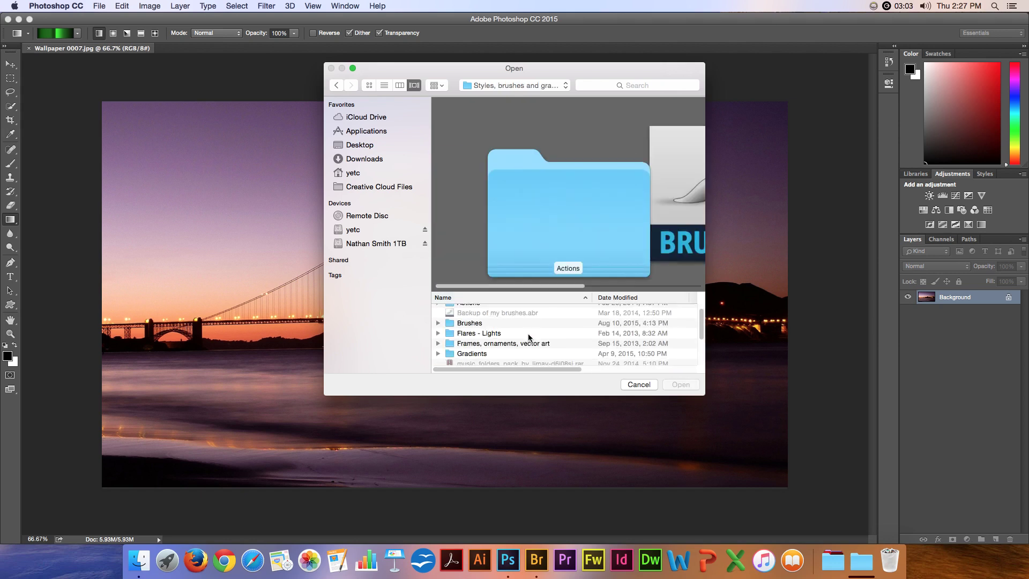
double_click(476, 352)
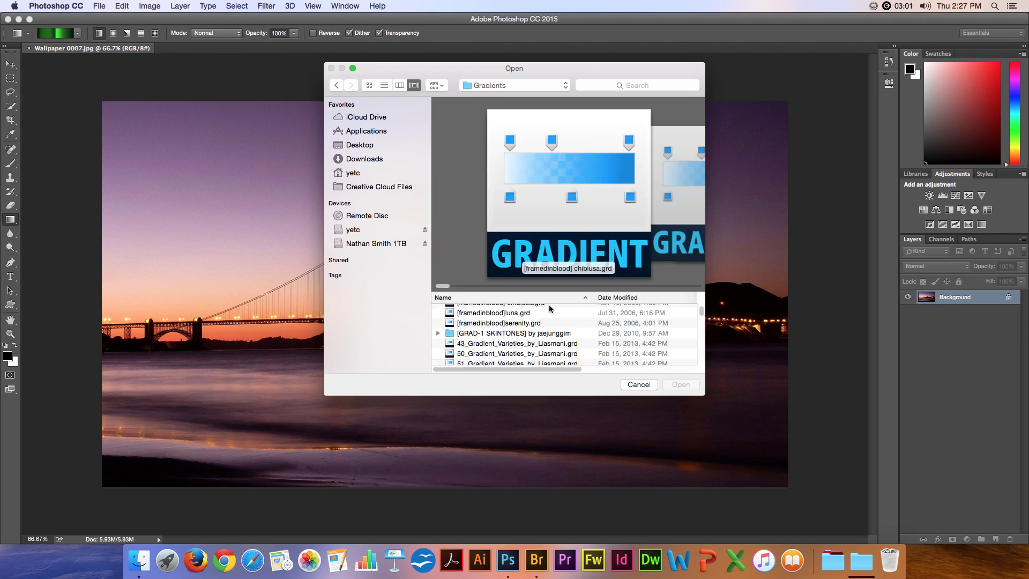
scroll(559, 336, "down", 5)
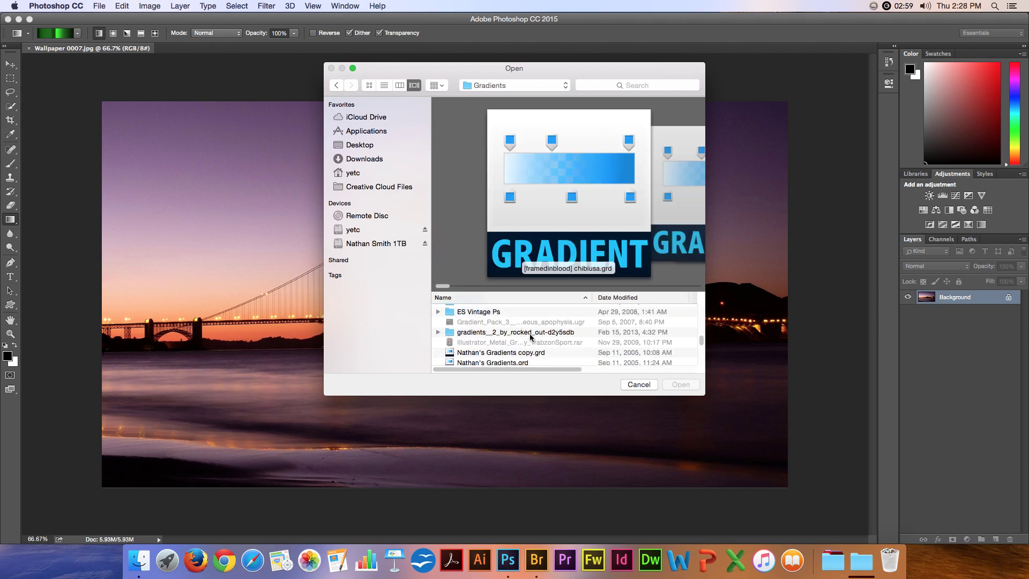
double_click(523, 352)
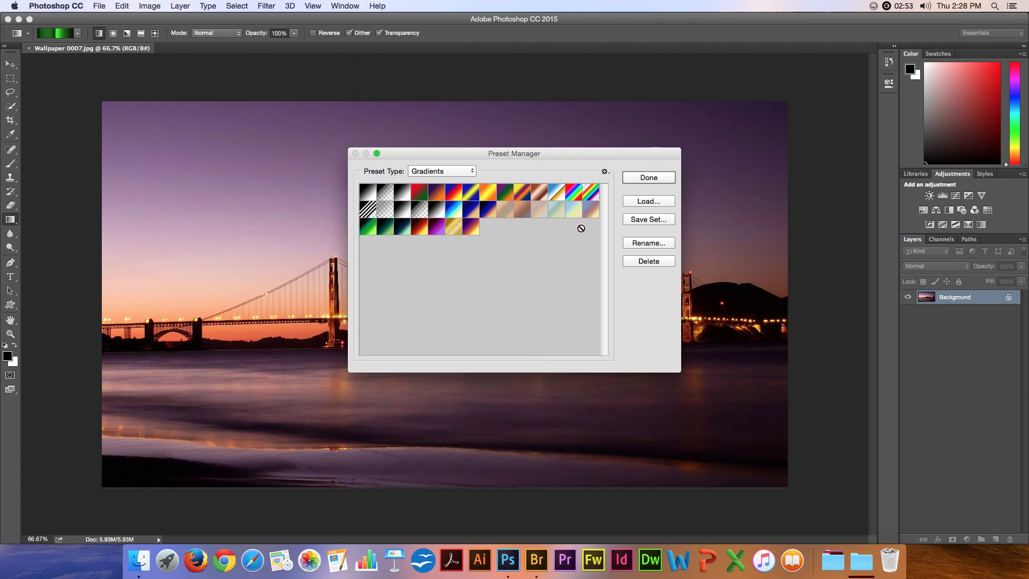
Close Preset Manager, open the Gradient Editor, and set the right opacity stop to 0%.
left_click(639, 178)
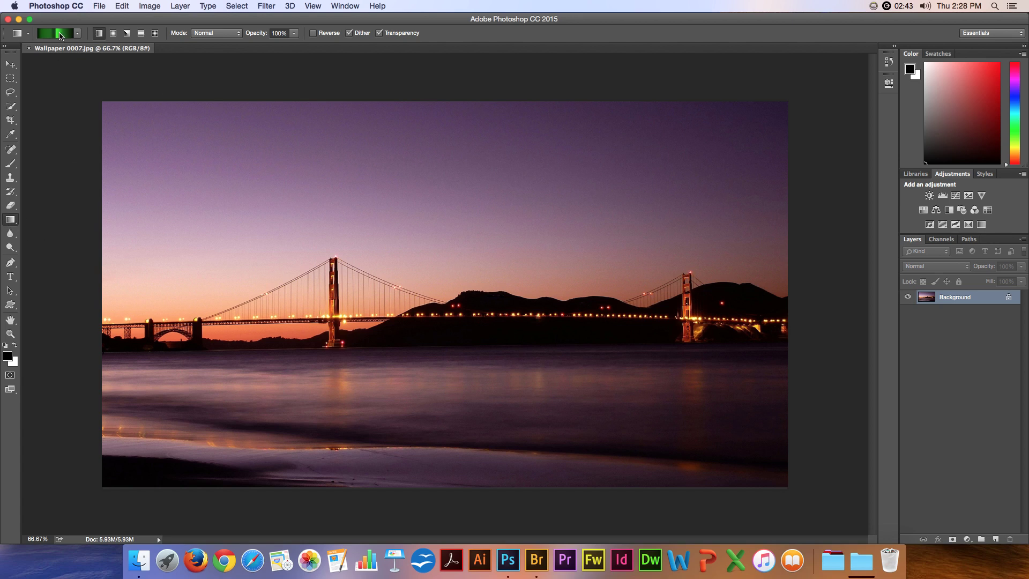
left_click(61, 35)
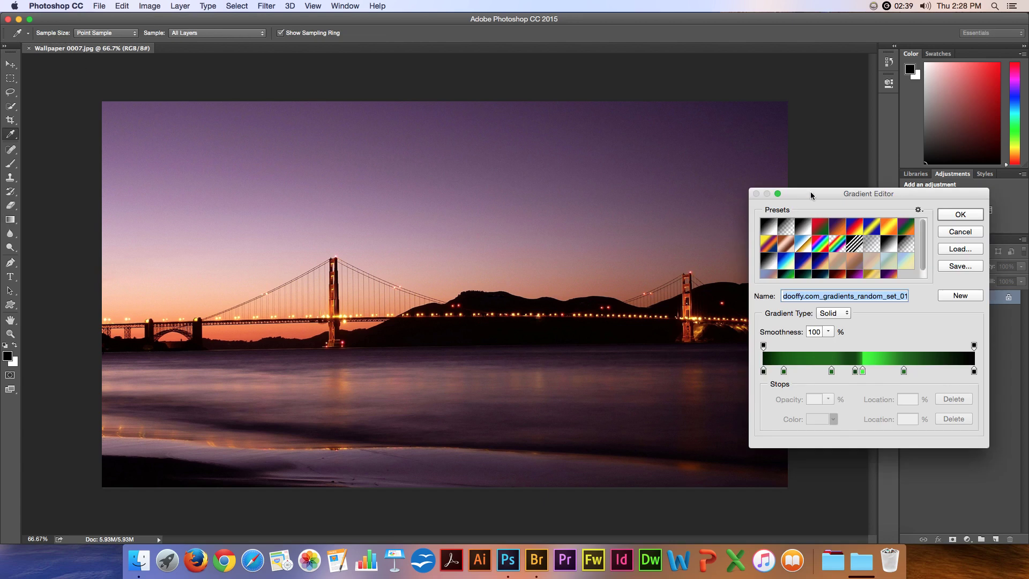
left_click_drag(812, 193, 371, 163)
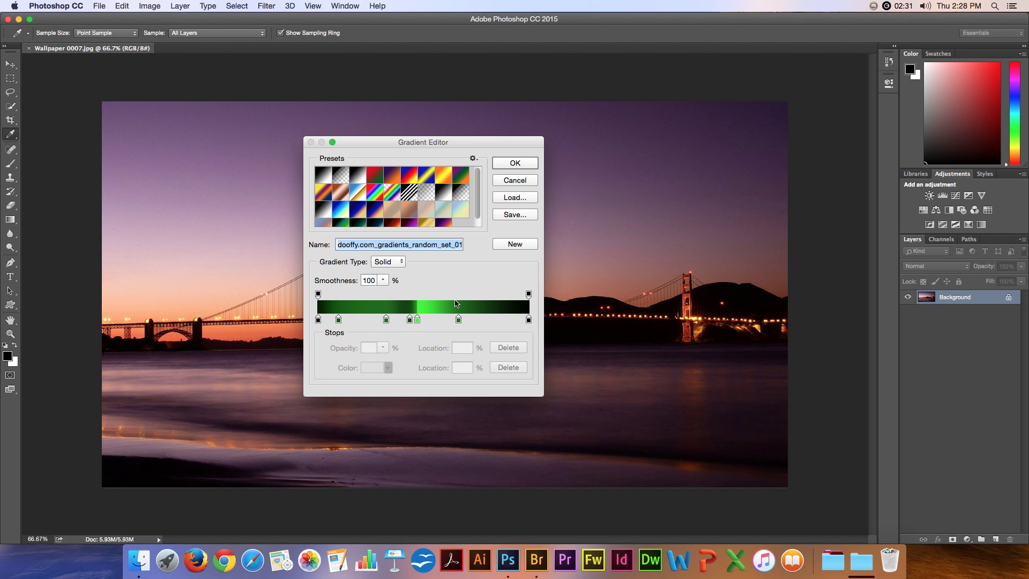
left_click(529, 295)
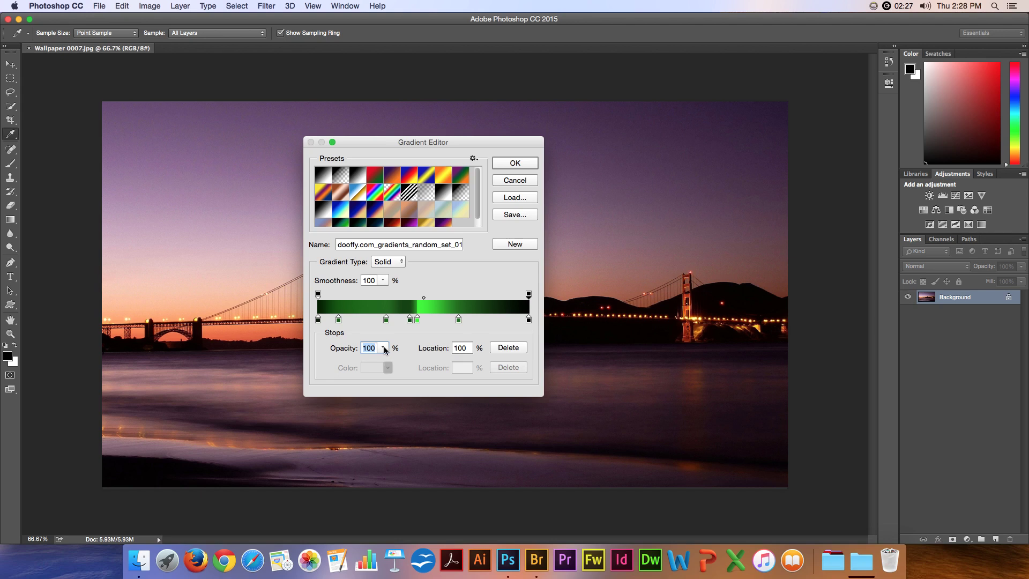
left_click(385, 349)
left_click_drag(384, 358, 297, 363)
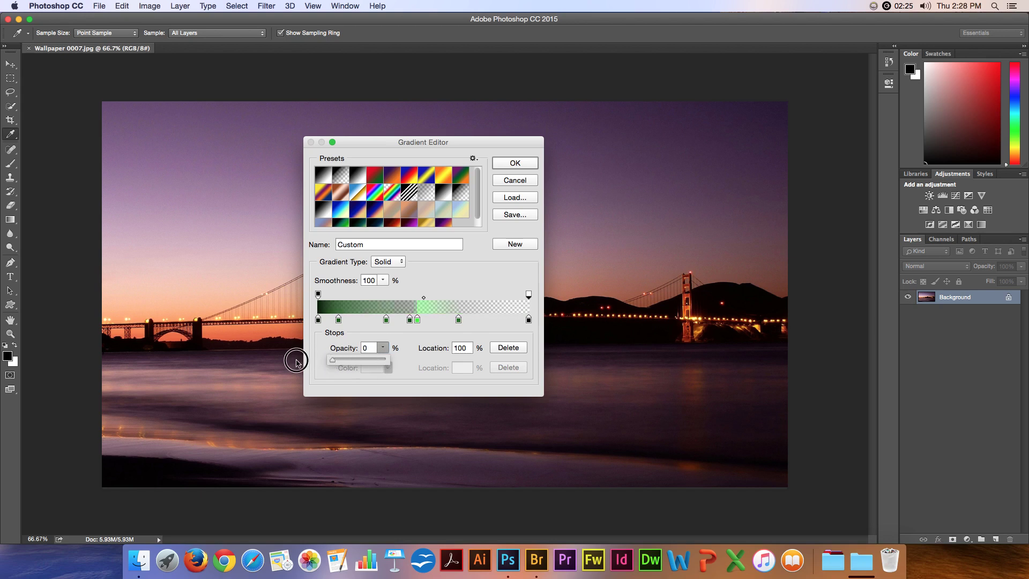
left_click(402, 339)
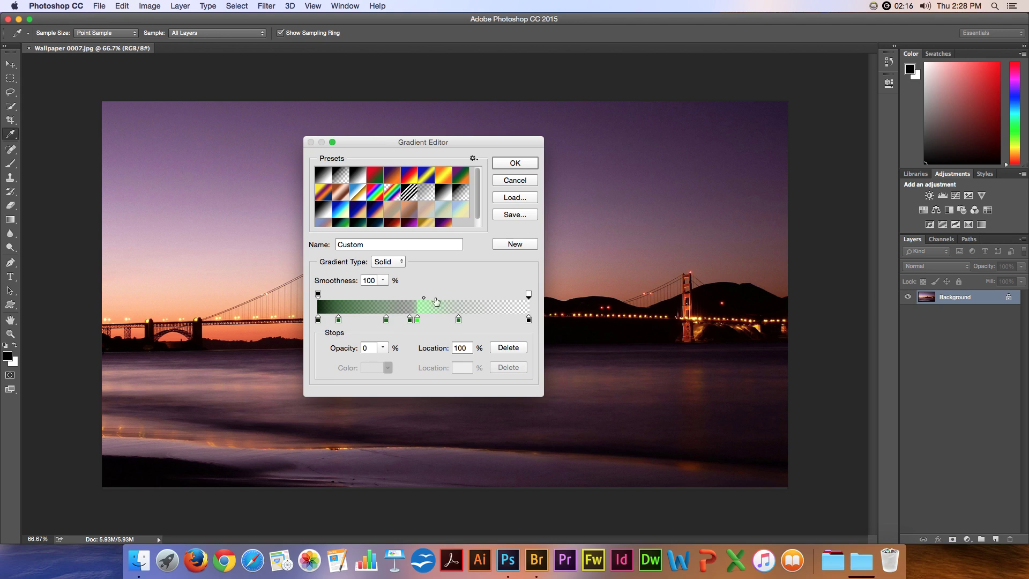
Add an opacity stop at 63% with about 53% opacity and move its right midpoint to 86%.
left_click(452, 295)
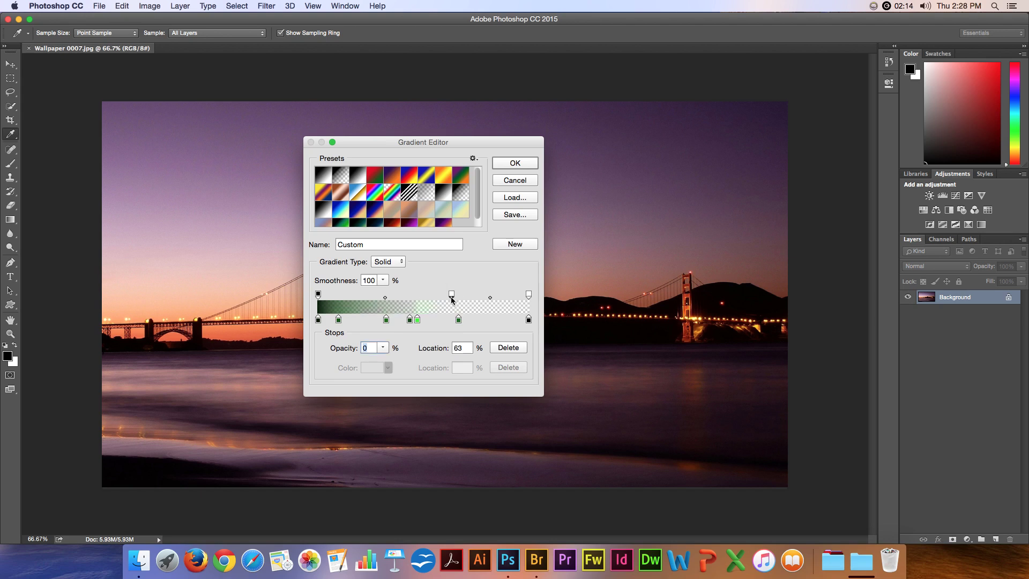
left_click(384, 348)
left_click_drag(395, 364, 411, 362)
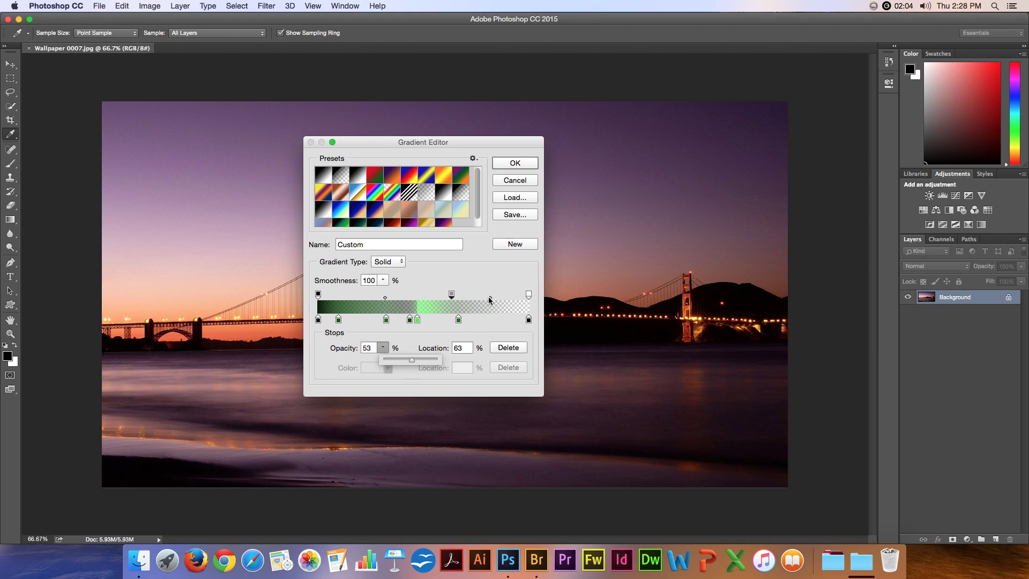
mouse_move(490, 296)
left_mouse_down()
mouse_move(471, 296)
mouse_move(519, 300)
mouse_move(487, 298)
left_mouse_up()
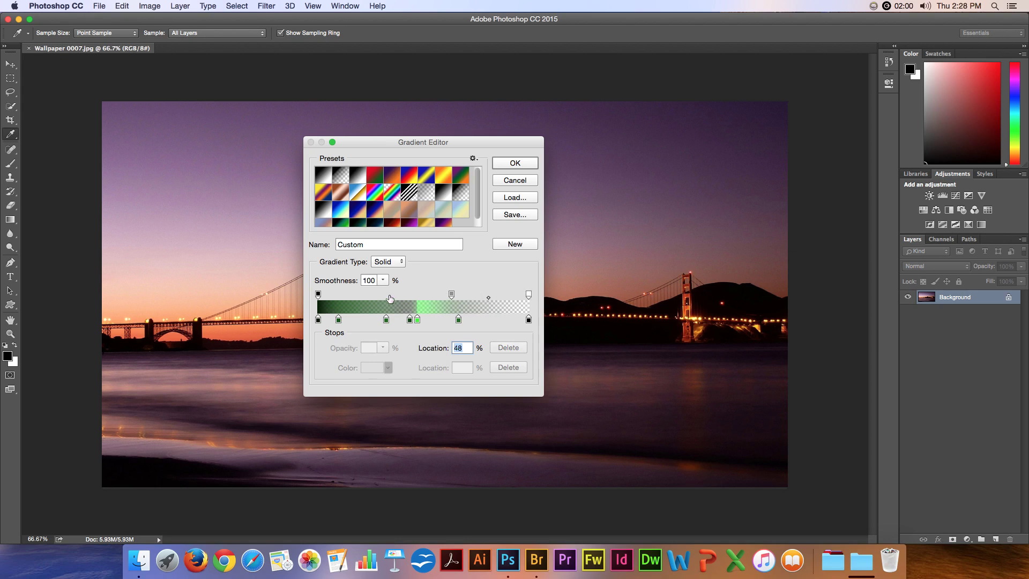
Remove a stray opacity stop at 39% and shift the left transparency midpoint to 41%.
left_click_drag(397, 296, 405, 269)
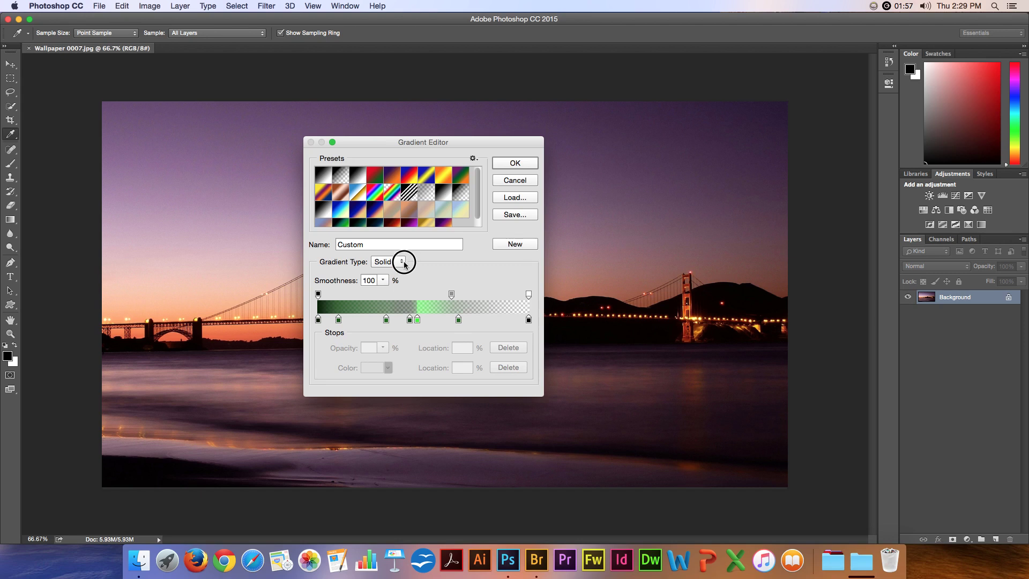
left_click(402, 295)
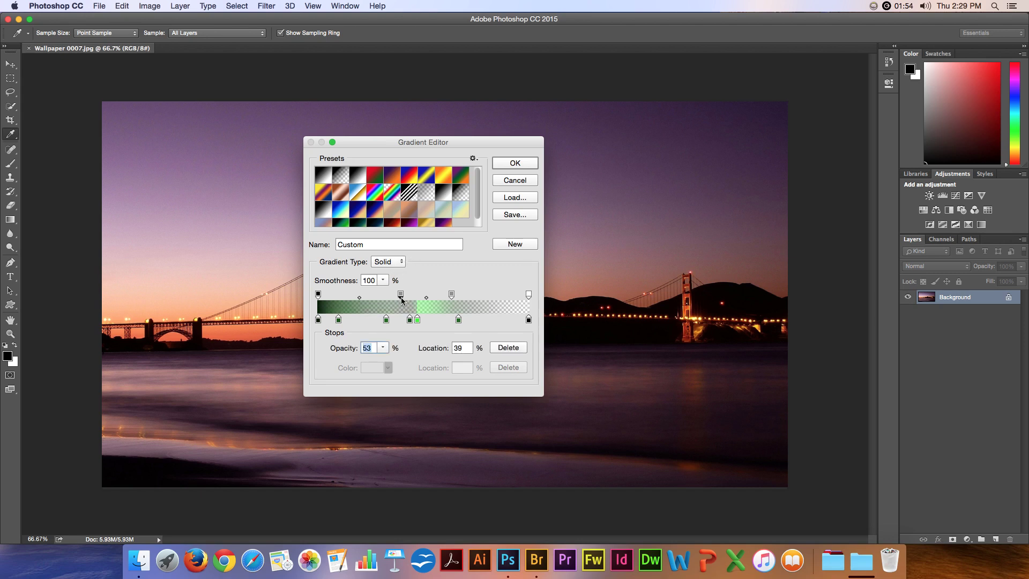
left_click_drag(403, 296, 417, 272)
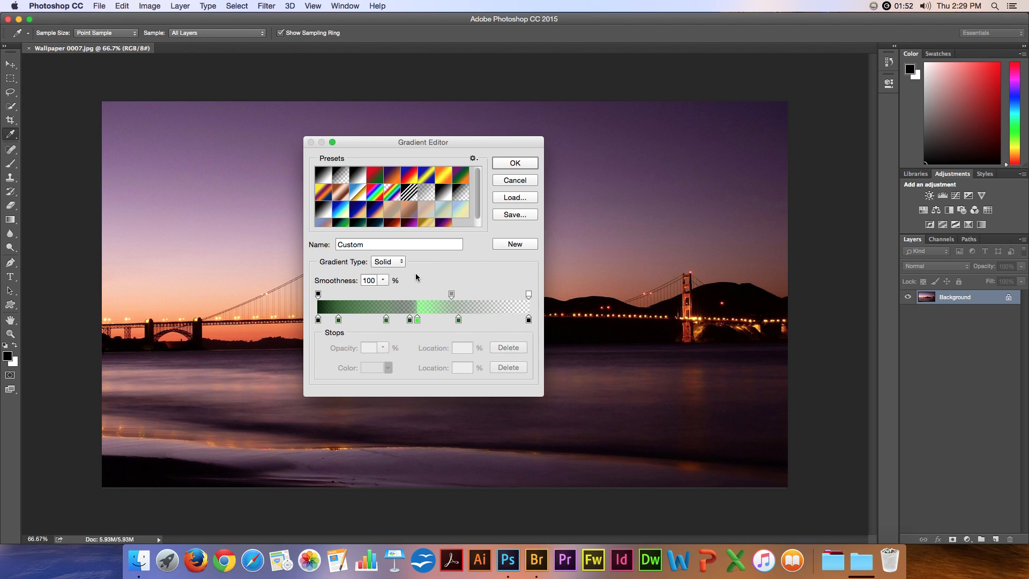
left_click(451, 294)
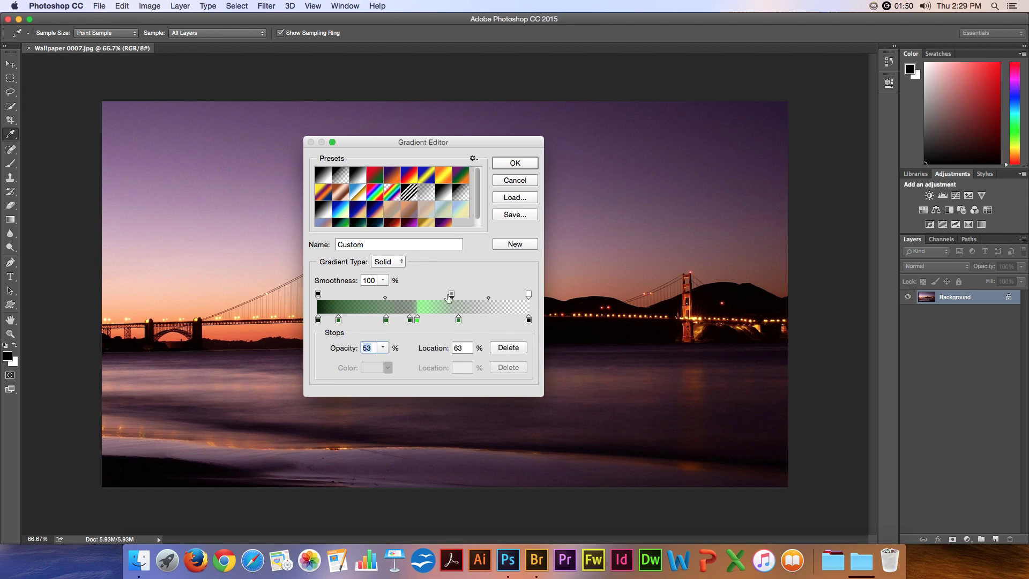
mouse_move(385, 298)
left_mouse_down()
mouse_move(367, 299)
mouse_move(378, 299)
left_mouse_up()
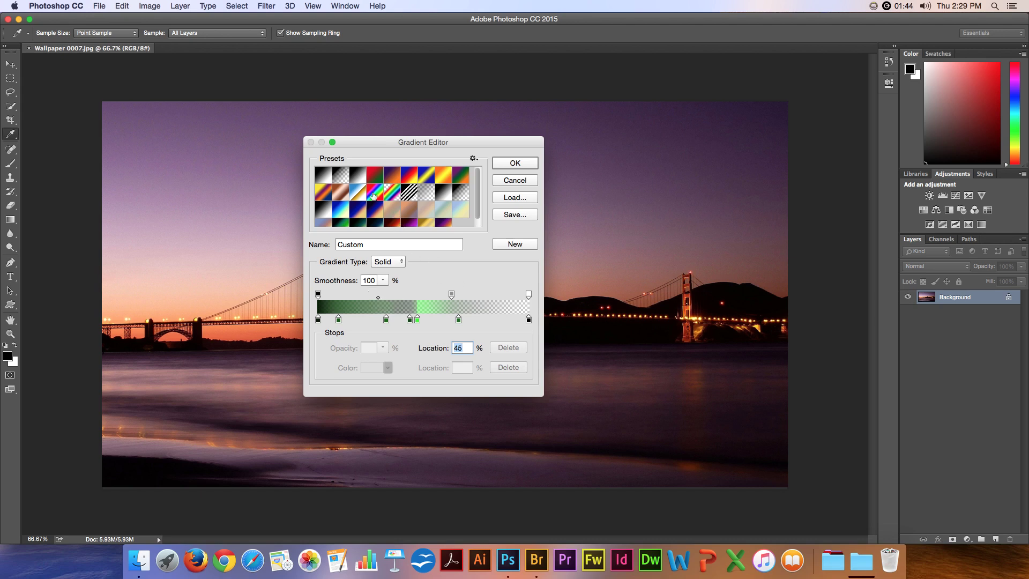
Start from the Foreground to Background preset, move the editor lower right, and select the left colour stop.
left_click(328, 177)
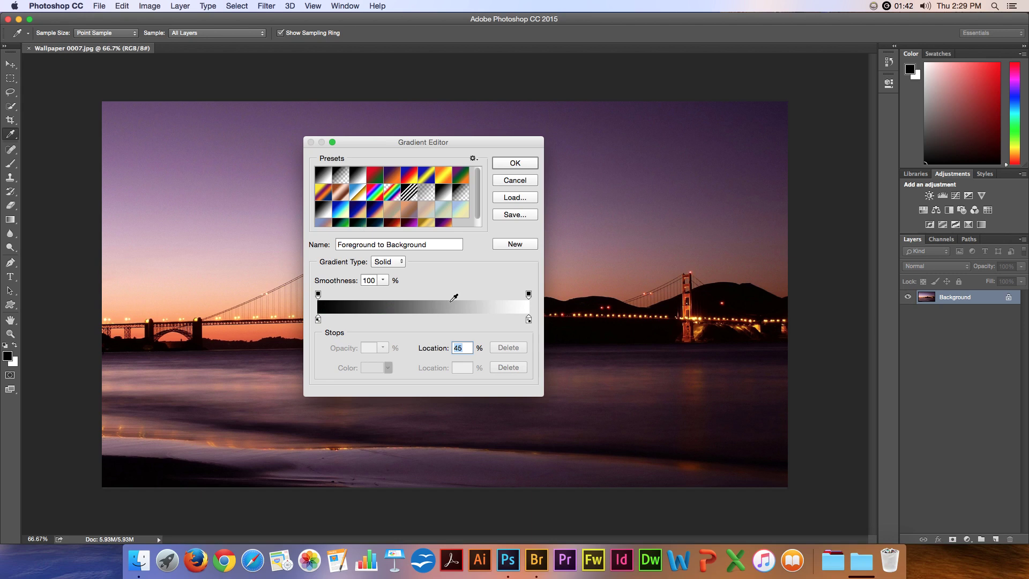
left_click_drag(406, 142, 664, 114)
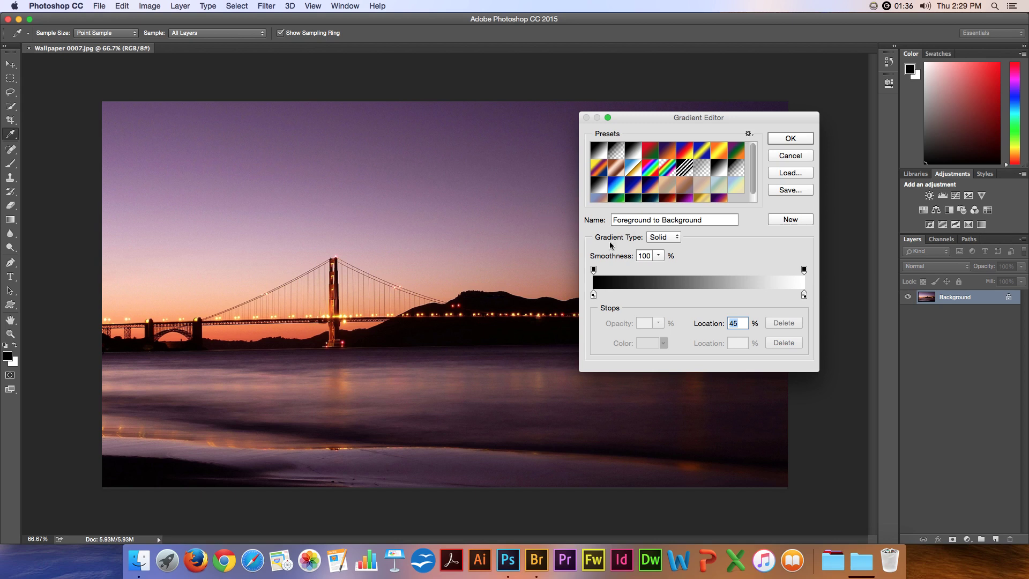
left_click(594, 296)
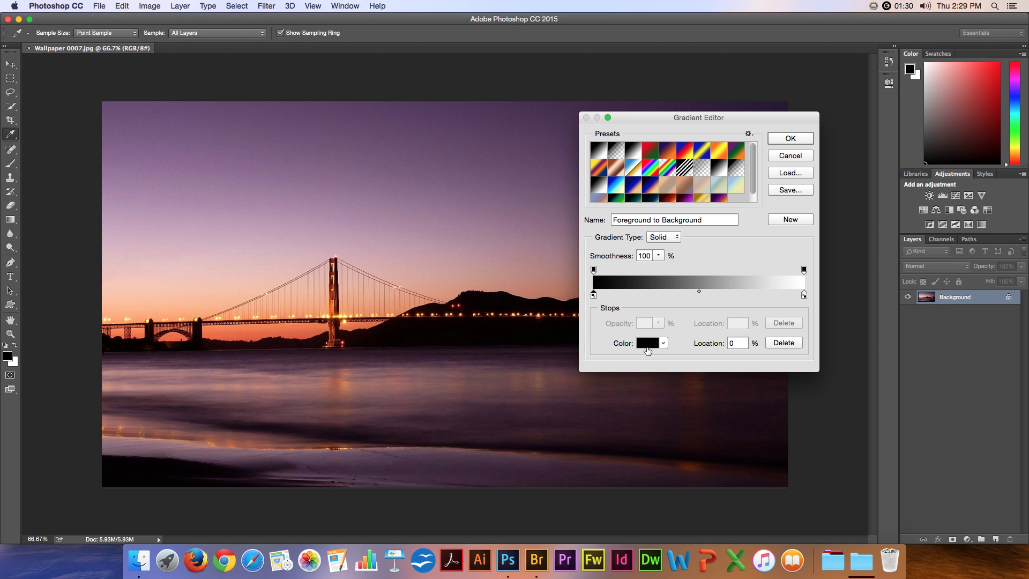
left_click(593, 270)
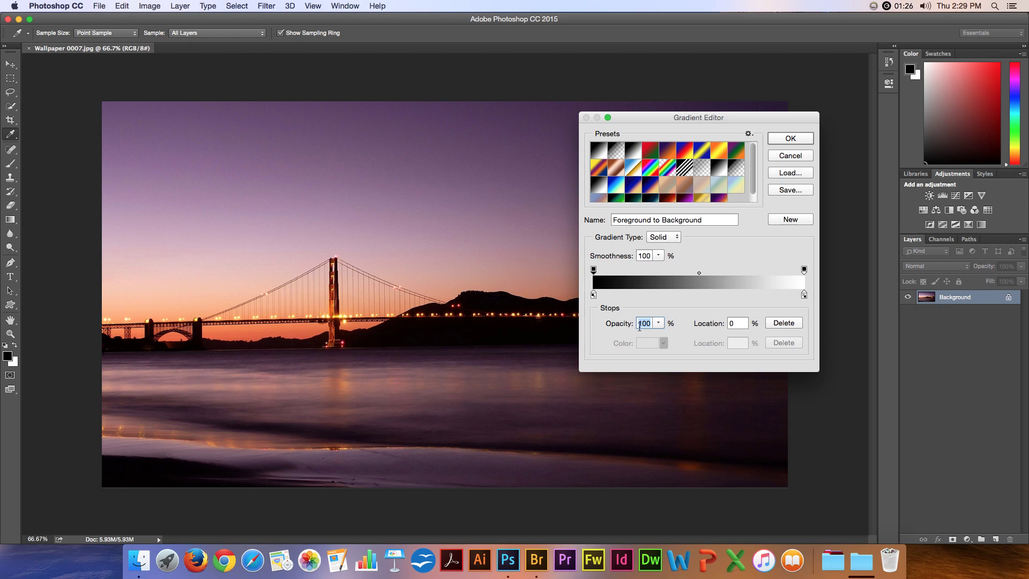
left_click(594, 295)
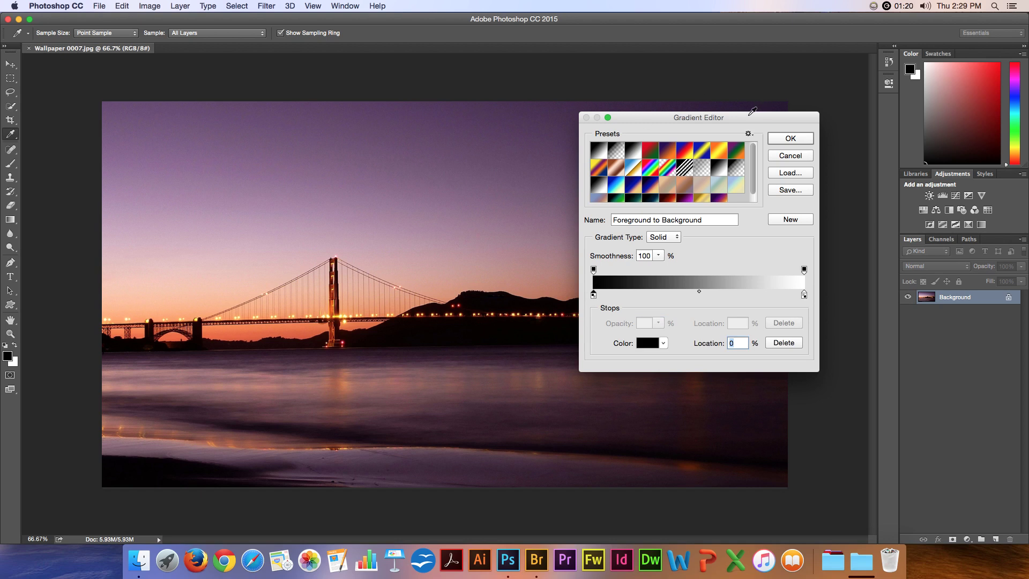
left_click_drag(751, 115, 814, 185)
Sample sky colours into stops at 0, 22, 42, 64, 83 and 100%, dark purple to red-orange.
left_click(771, 106)
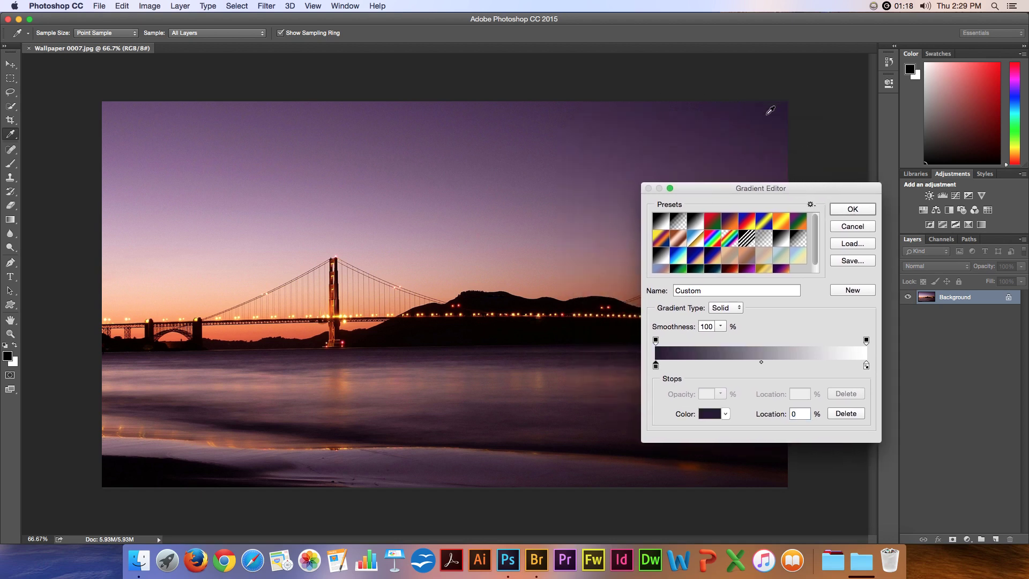
left_click(702, 366)
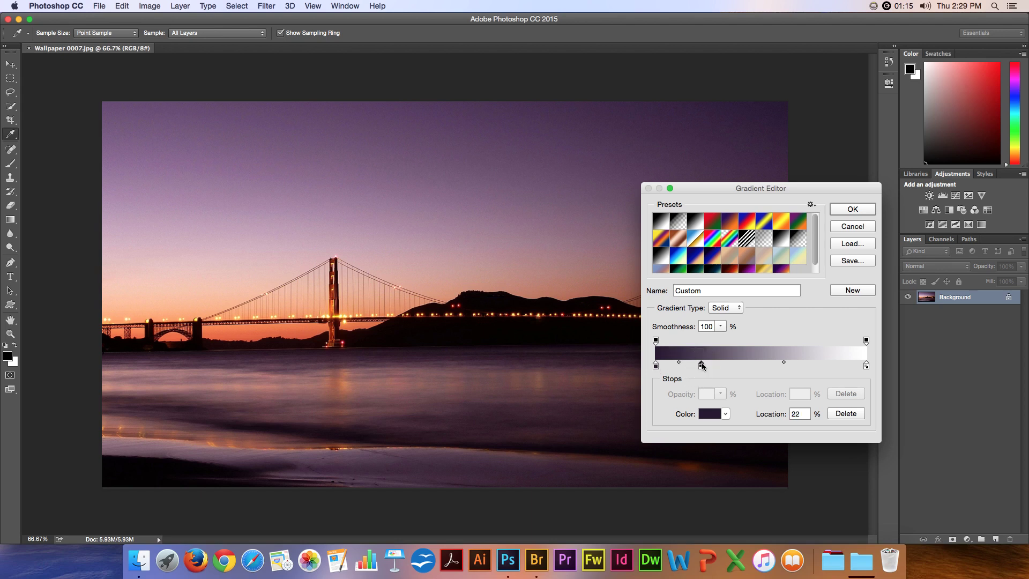
left_click(648, 151)
left_click(743, 366)
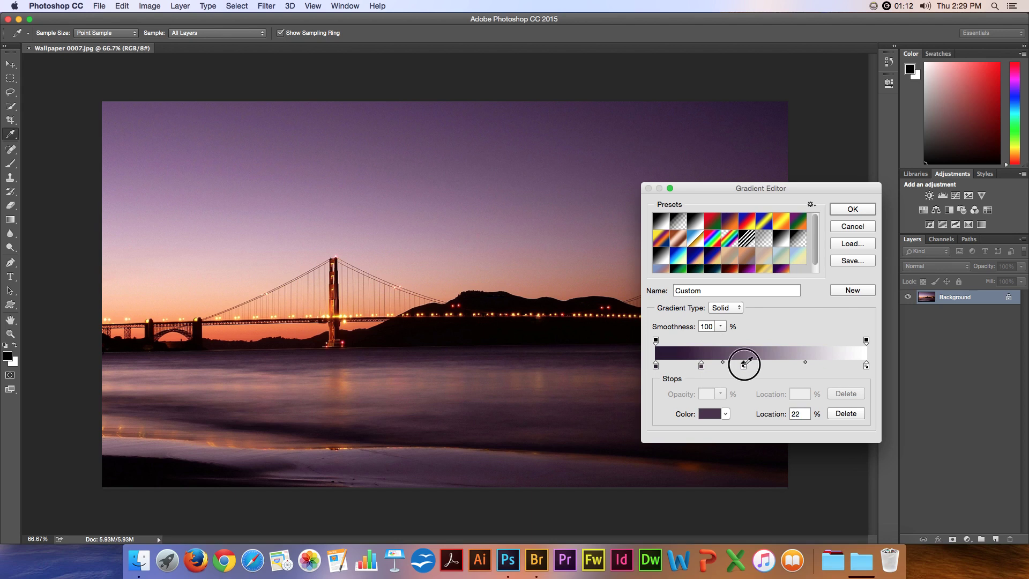
left_click(505, 177)
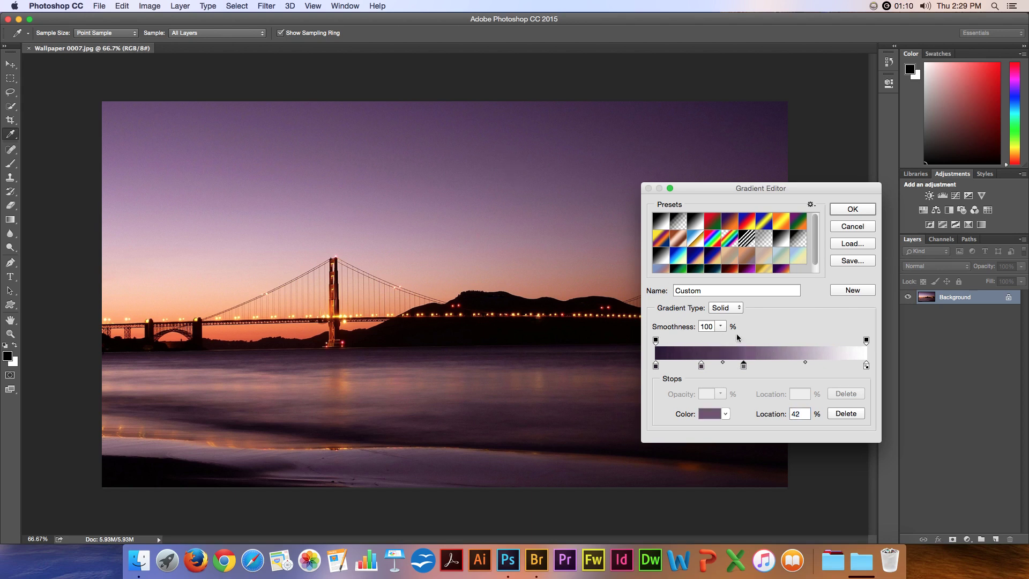
left_click(792, 367)
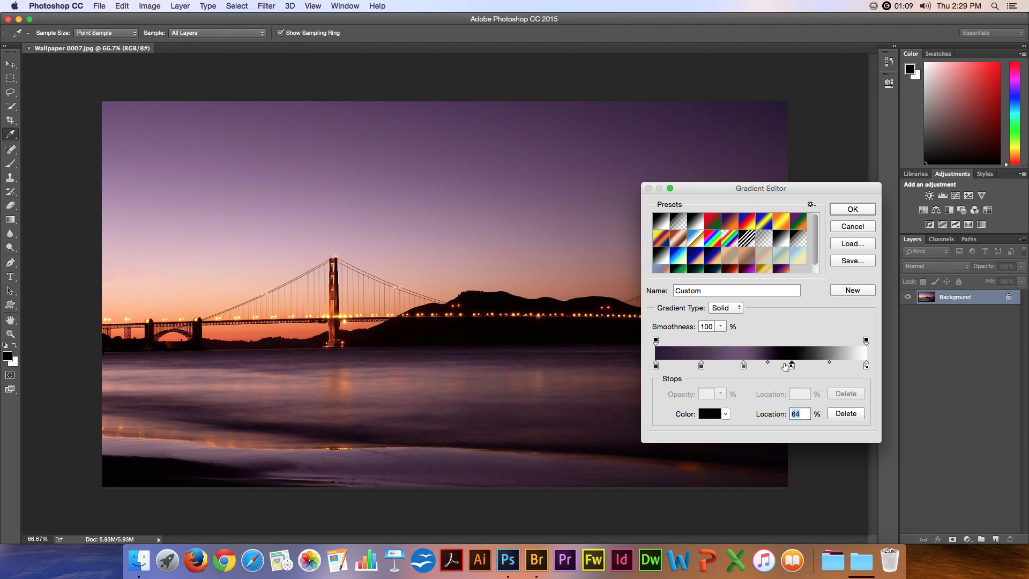
left_click(376, 244)
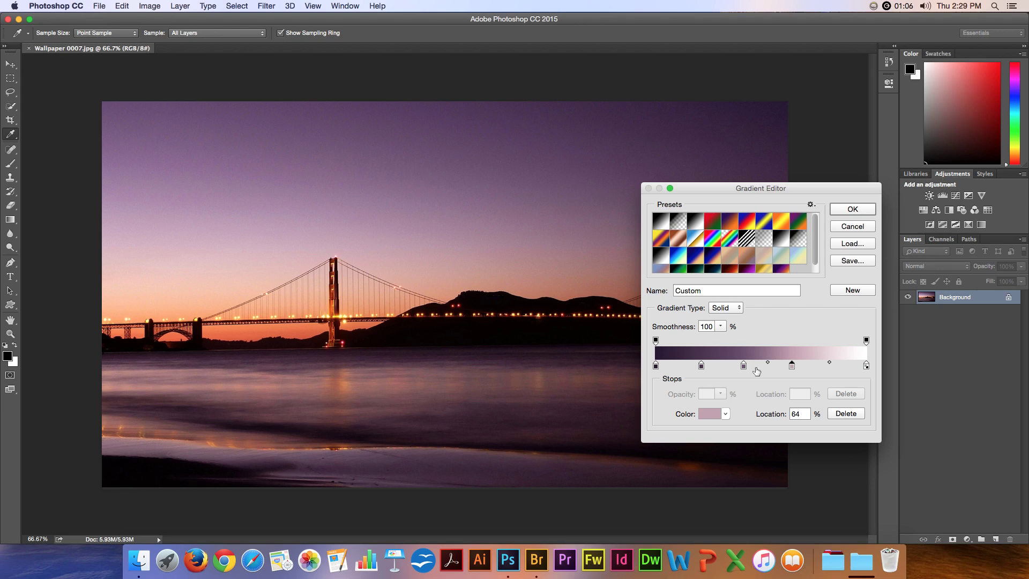
left_click(830, 367)
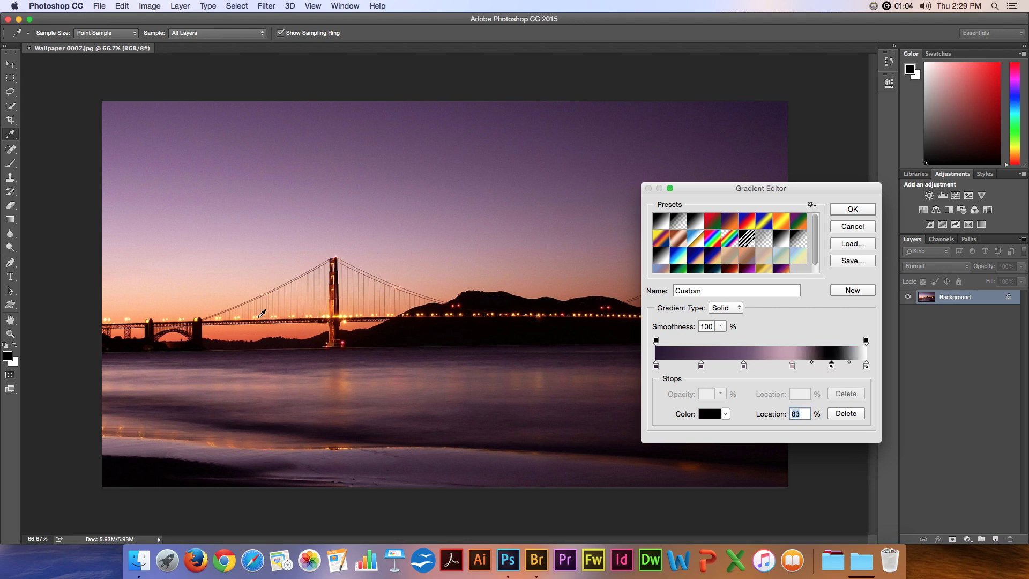
left_click(225, 303)
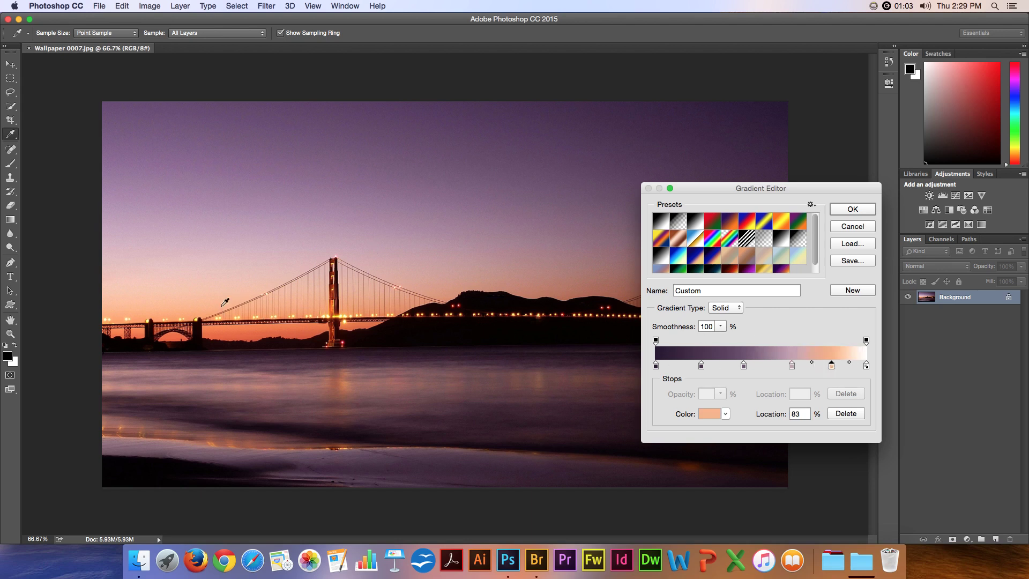
left_click(866, 366)
left_click(220, 342)
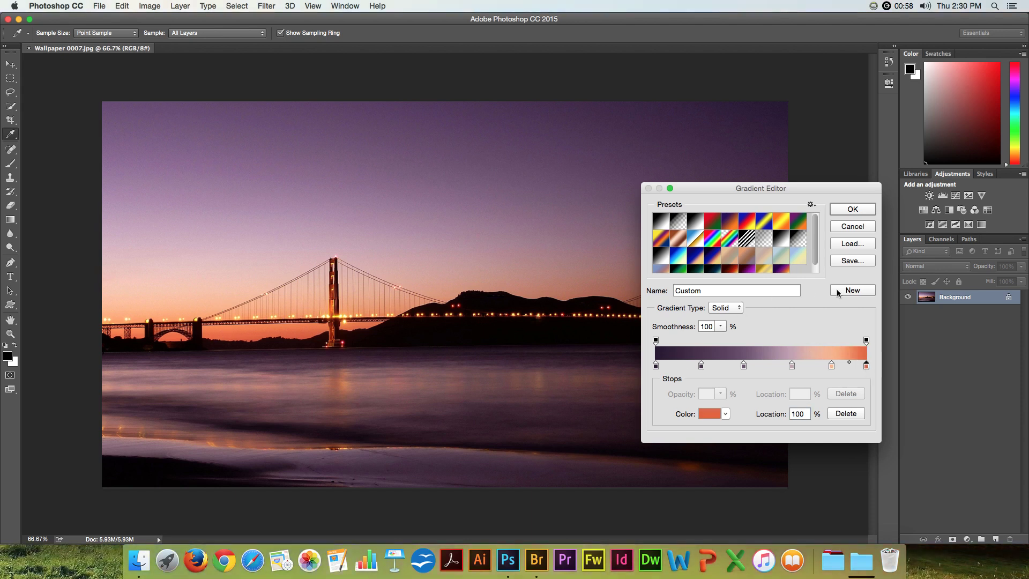
Name the gradient 'Sunset1', add it as a new preset, and close the editor with OK.
double_click(725, 292)
type("Sunset1")
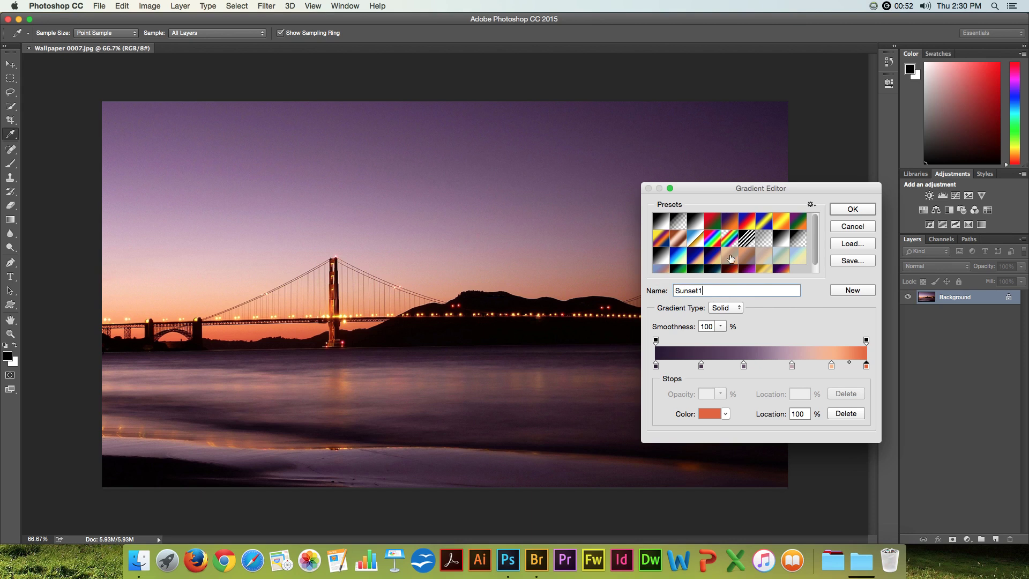
left_click(853, 290)
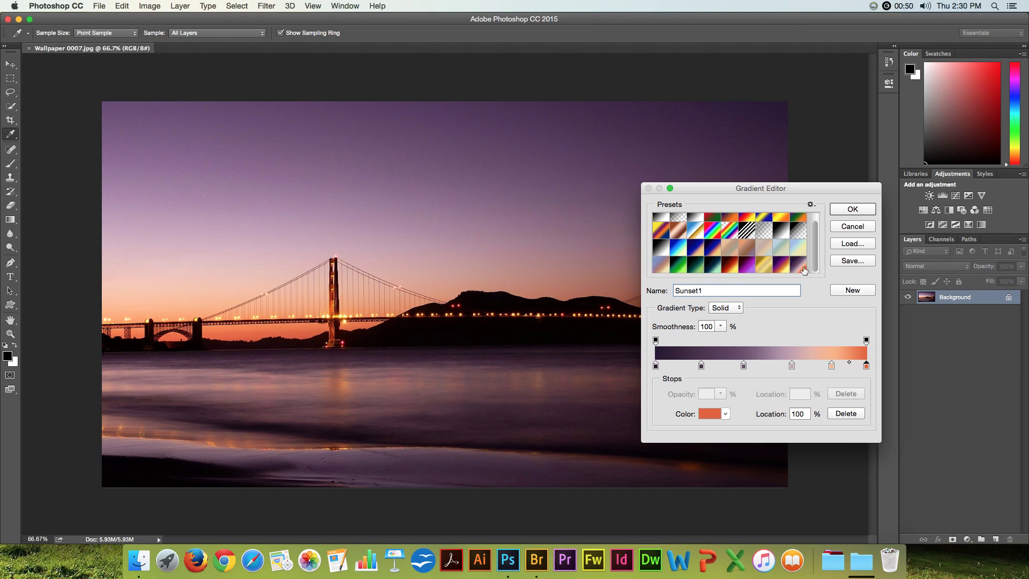
left_click(855, 210)
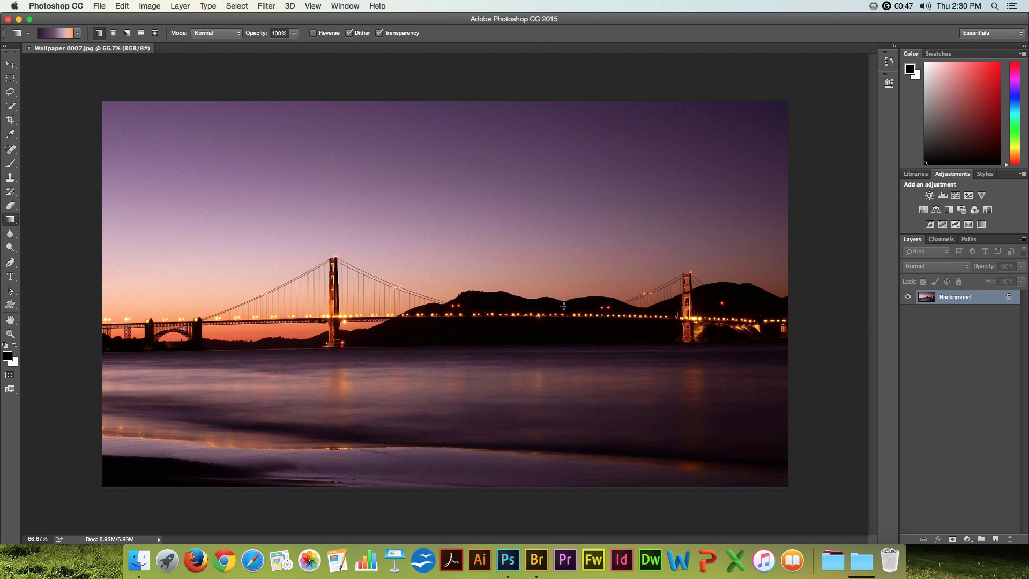
Check Sunset1 in Preset Manager's gradient list, then drag the gradient from top-left to bottom-right across the photo.
left_click(123, 6)
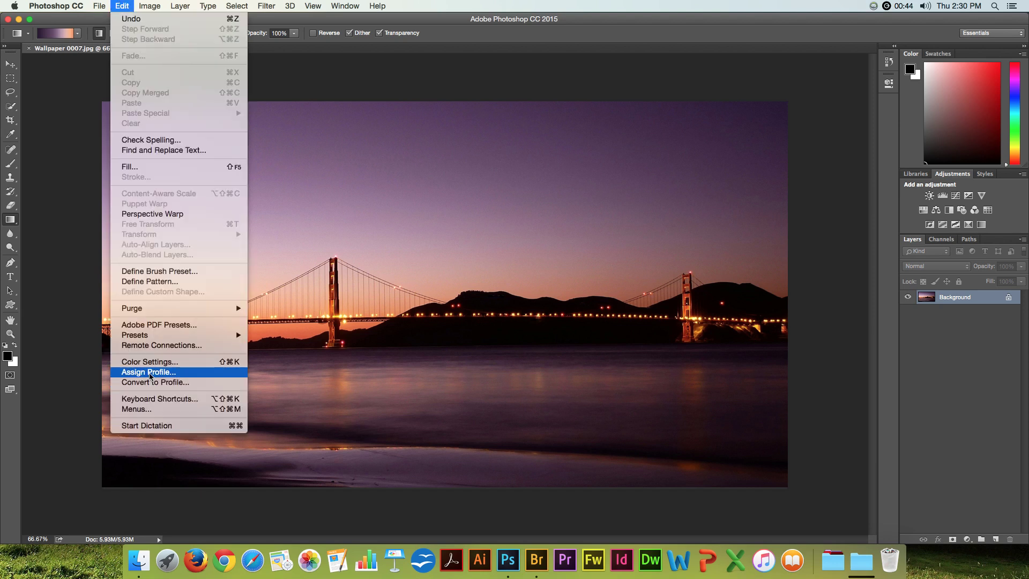
mouse_move(161, 337)
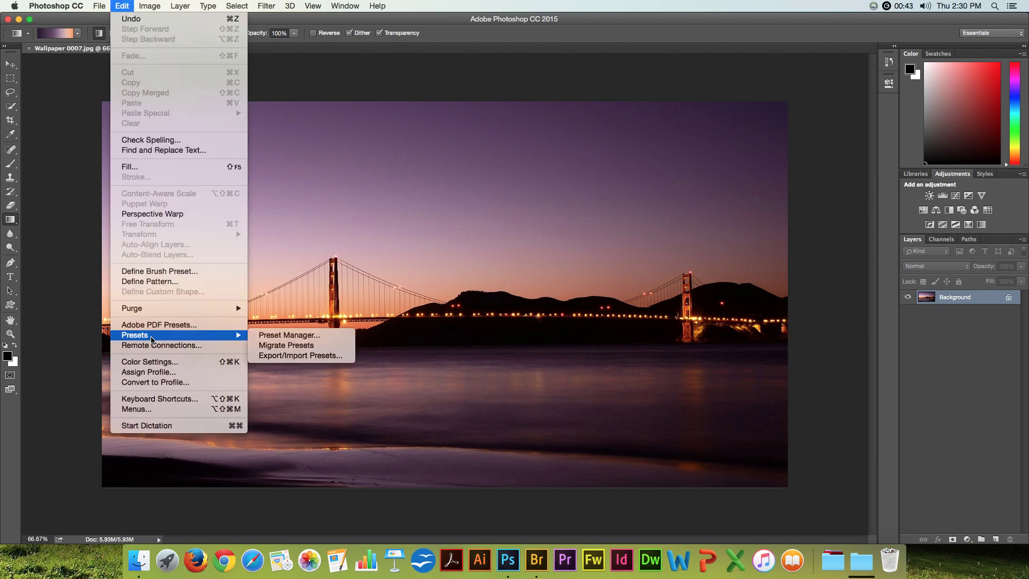
left_click(298, 334)
left_click(471, 171)
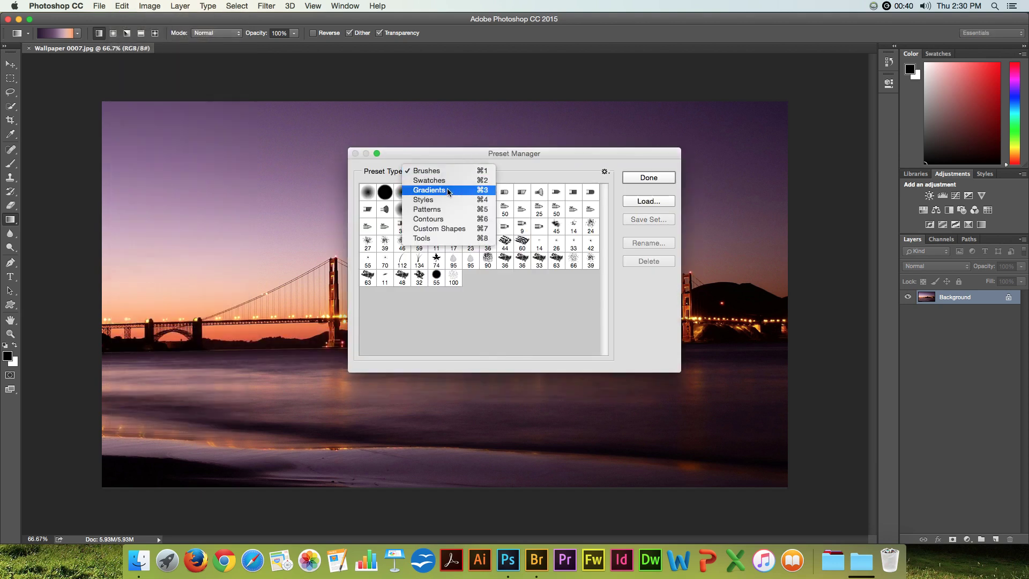
left_click(445, 191)
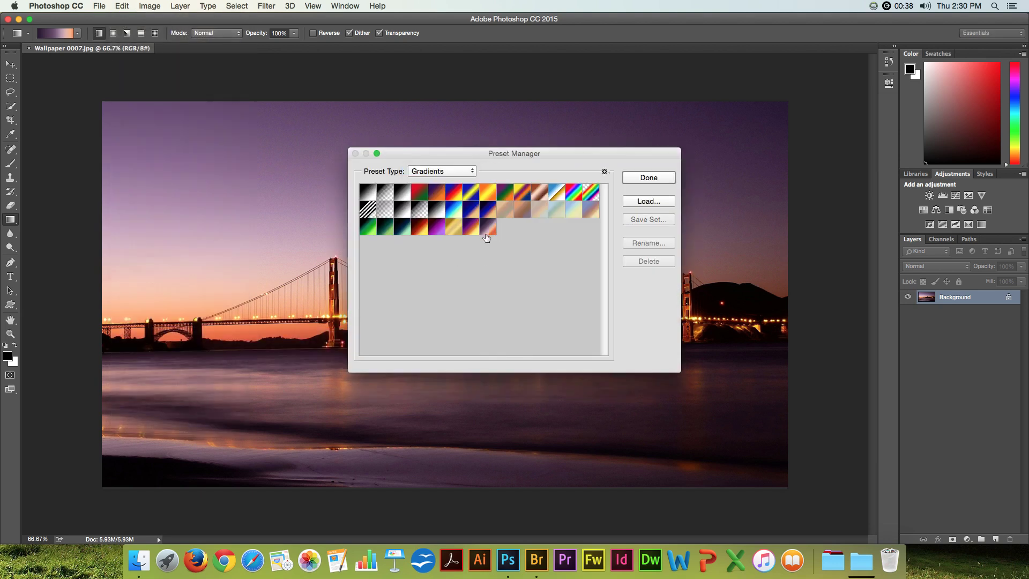
left_click(641, 179)
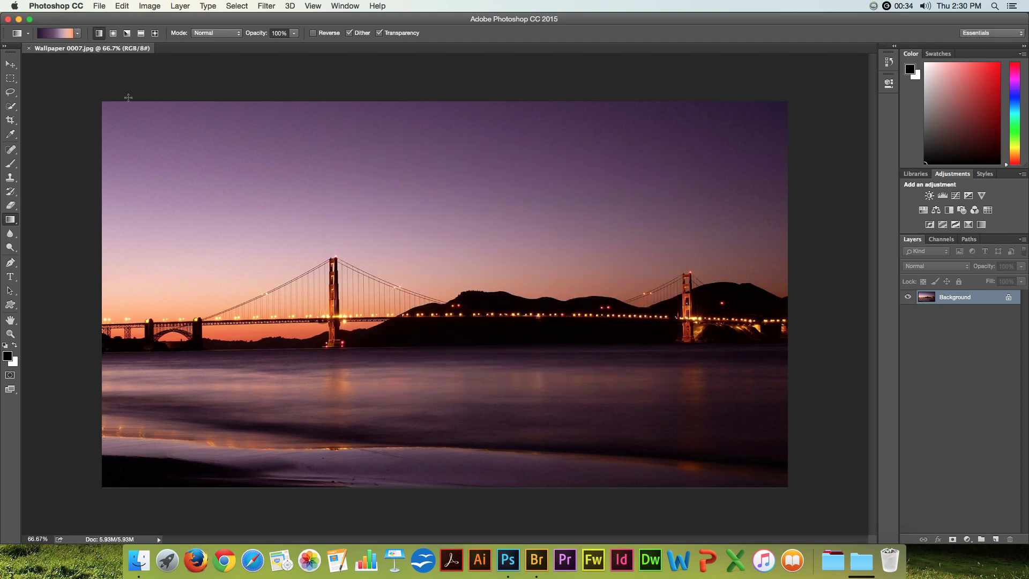
left_click_drag(112, 105, 820, 476)
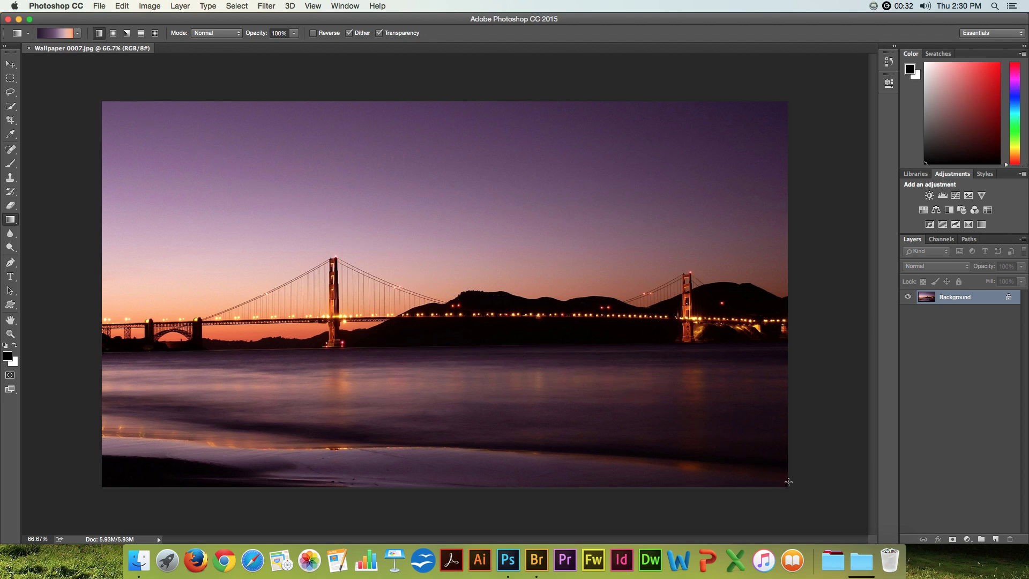